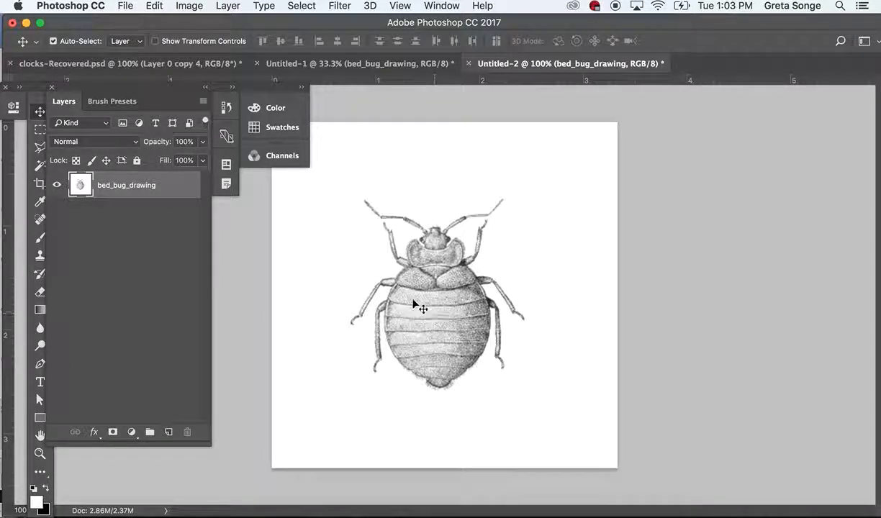
# Step: Create a new 1000 x 1000 pixel document at 300 pixels/inch in 8 bit RGB Color with a white background
pyautogui.click(126, 6)
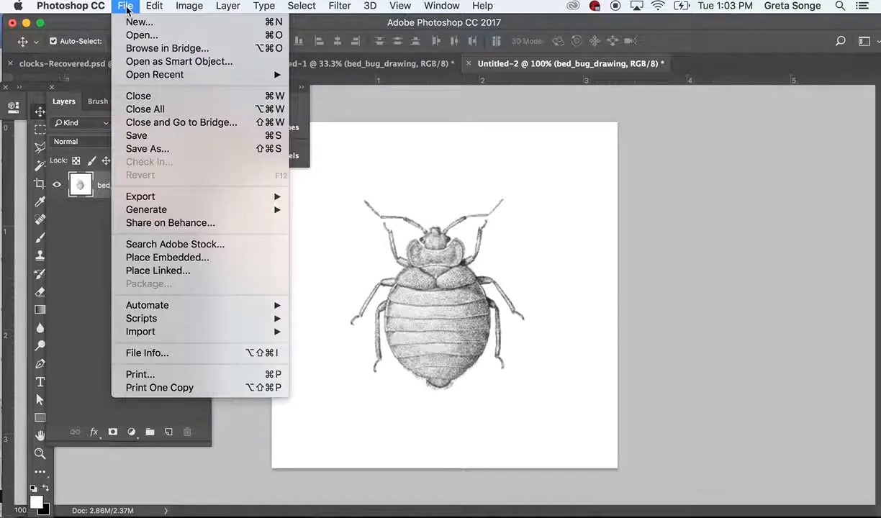
pyautogui.click(128, 22)
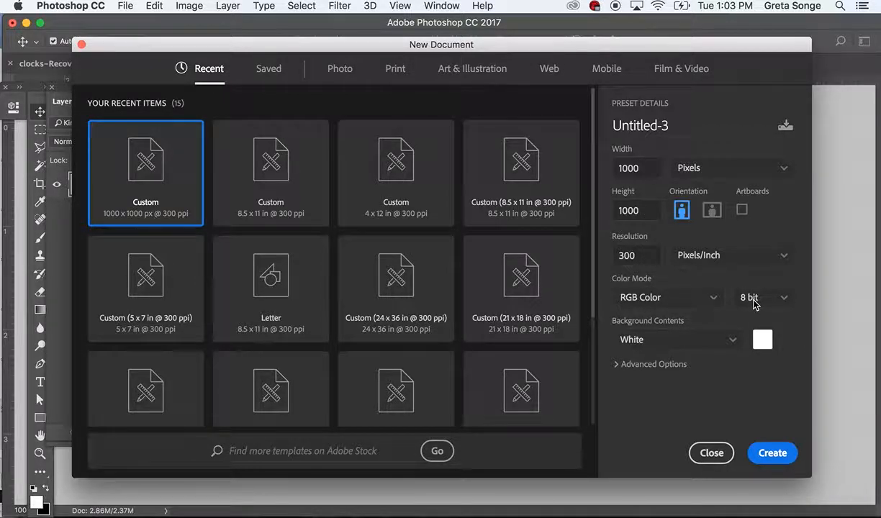
pyautogui.click(704, 172)
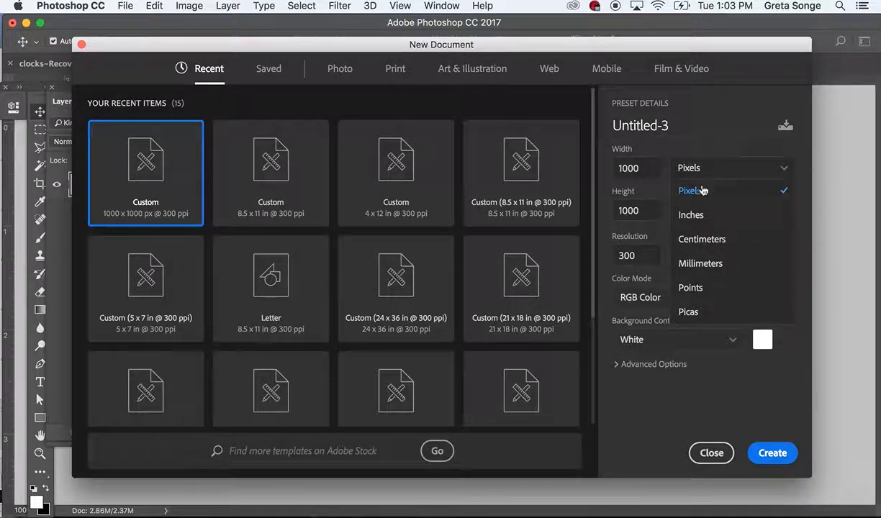
pyautogui.click(702, 193)
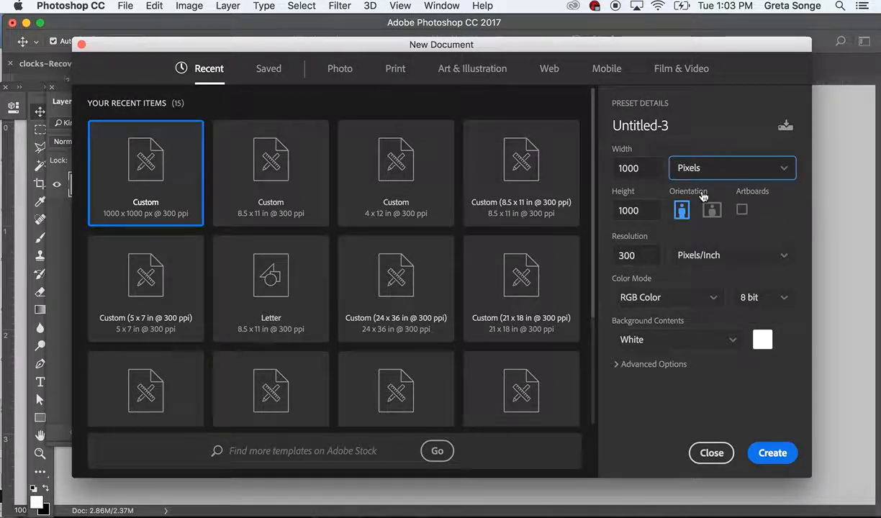
pyautogui.click(767, 453)
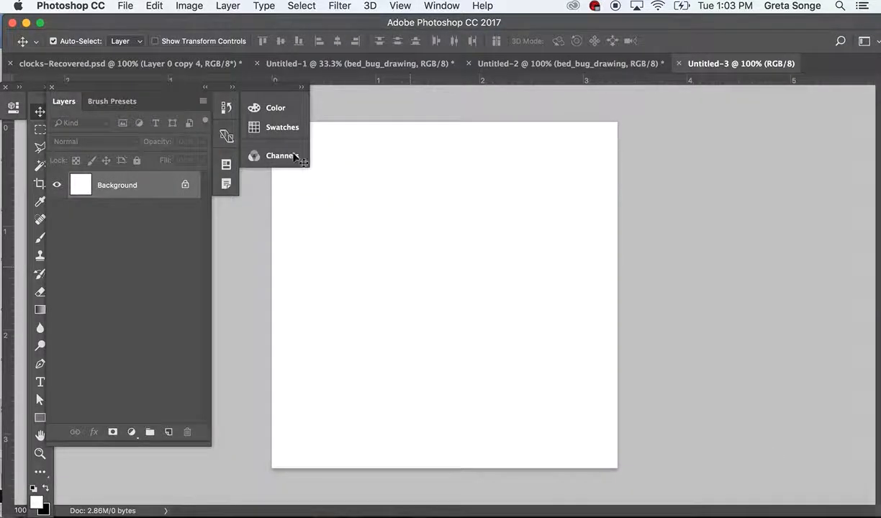
# Step: In the Untitled-2 document, add an empty layer above bed_bug_drawing, lock the drawing layer and make the empty layer active
pyautogui.click(610, 64)
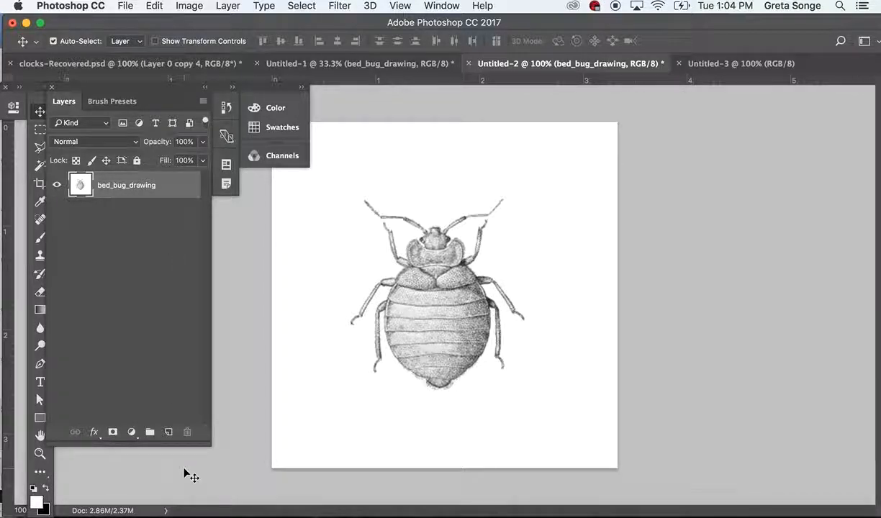
pyautogui.click(168, 434)
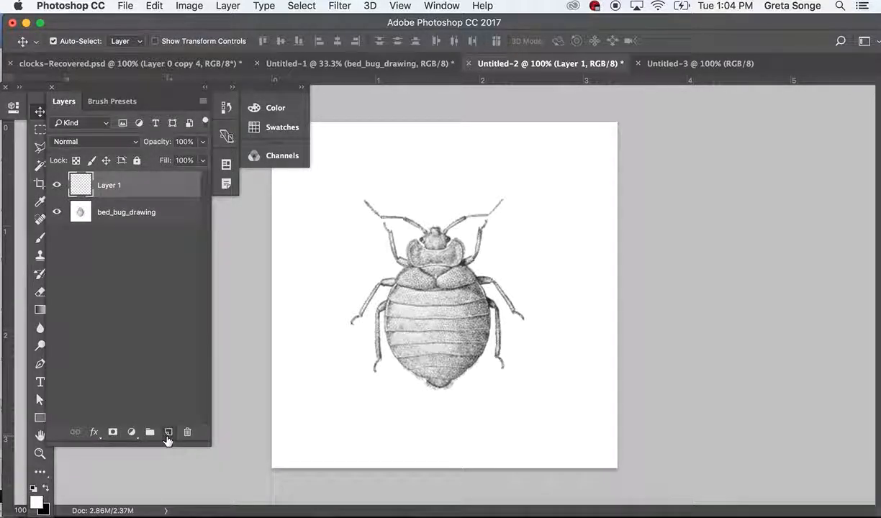
pyautogui.click(175, 212)
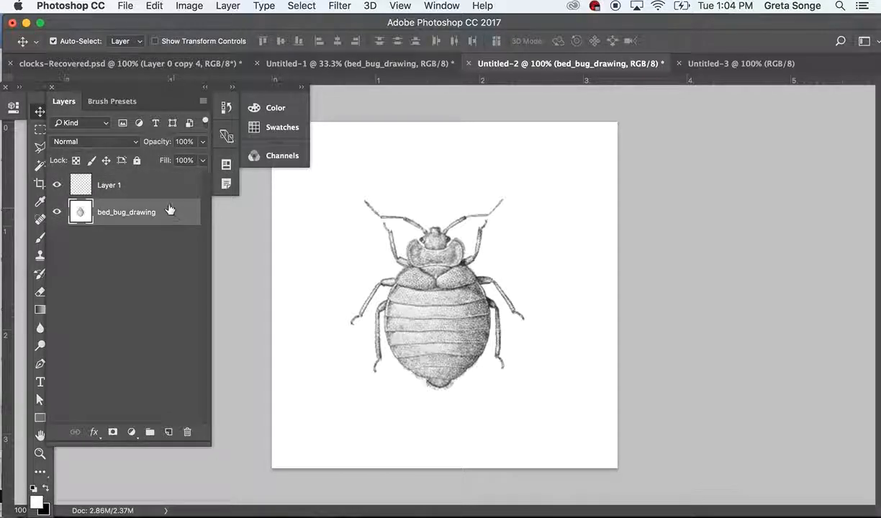
pyautogui.click(137, 162)
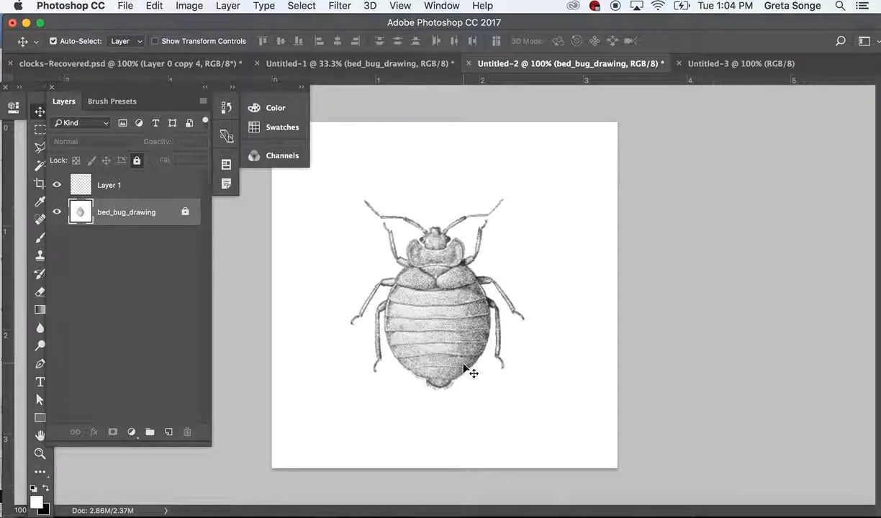
pyautogui.click(149, 184)
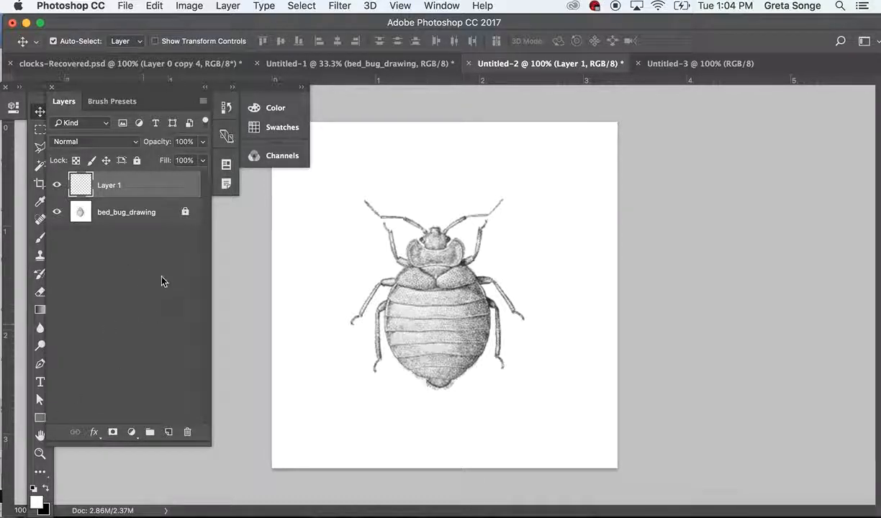
# Step: Move the Layers panel to the other side of the canvas and close Untitled-3 and Untitled-1 without saving
pyautogui.moveTo(82, 89); pyautogui.dragTo(686, 97)
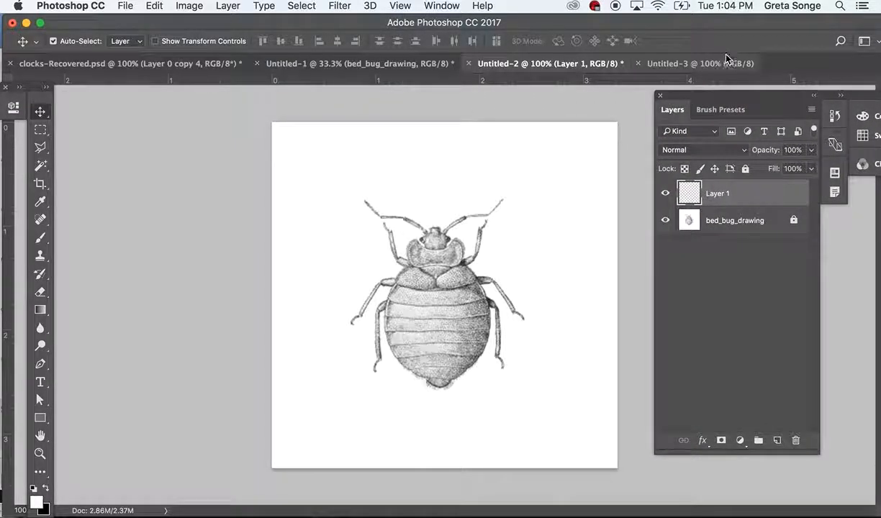
pyautogui.click(638, 63)
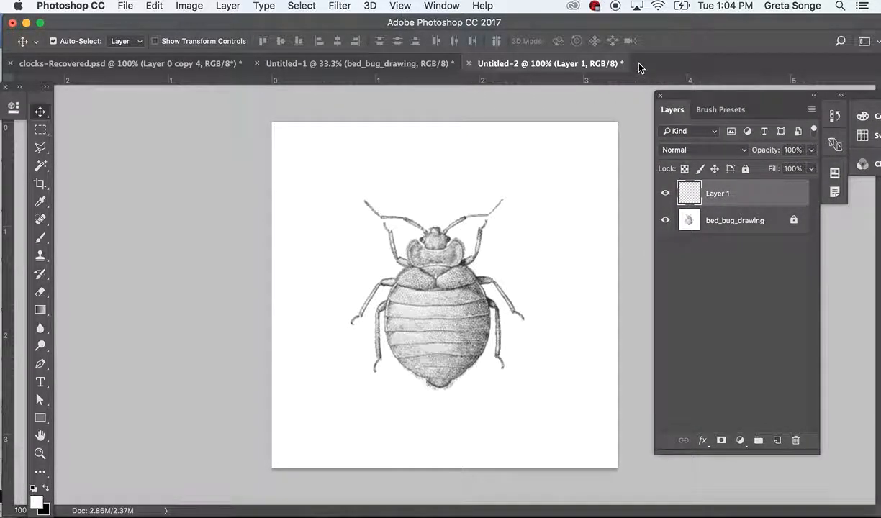
pyautogui.click(257, 63)
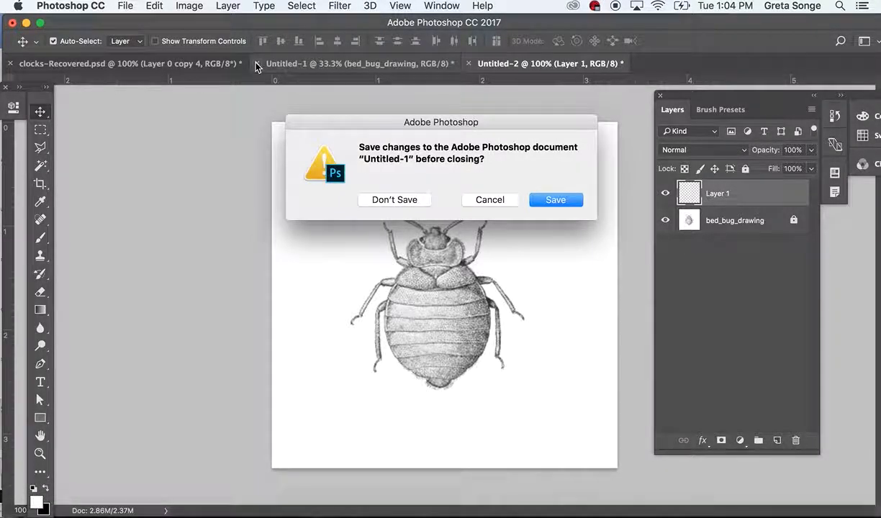
pyautogui.click(396, 197)
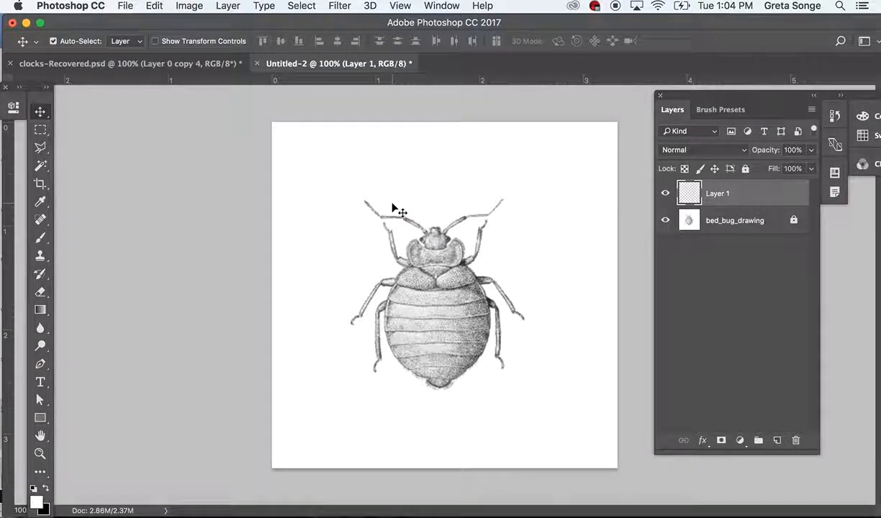
pyautogui.moveTo(694, 95); pyautogui.dragTo(670, 94)
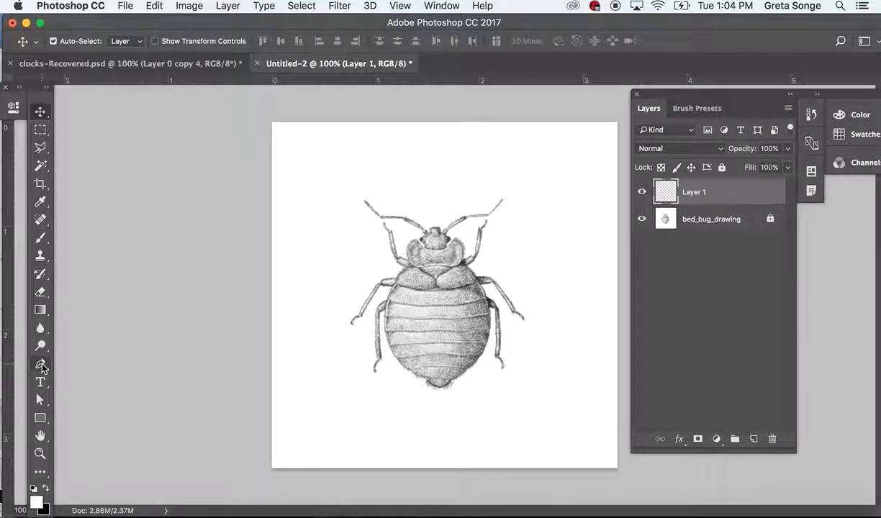
# Step: Hide bed_bug_drawing, add a white-filled layer beneath Layer 1 and make Layer 1 active
pyautogui.click(41, 364)
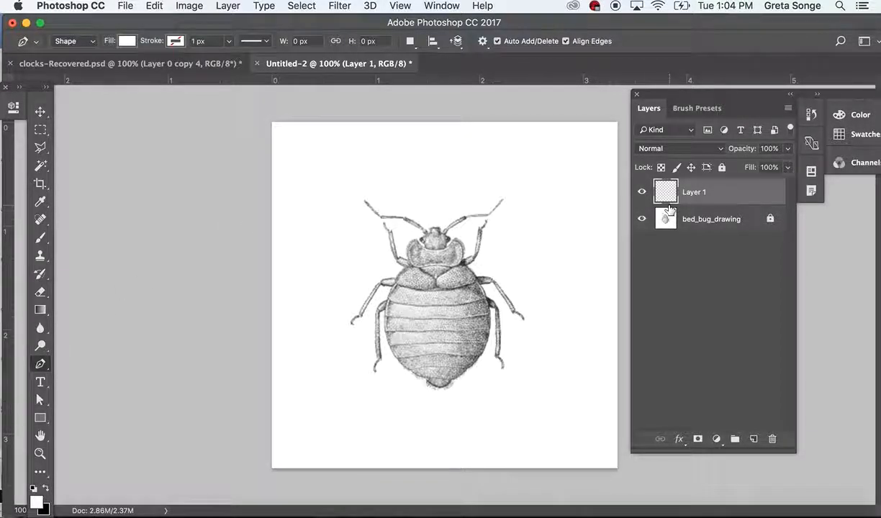
pyautogui.click(642, 220)
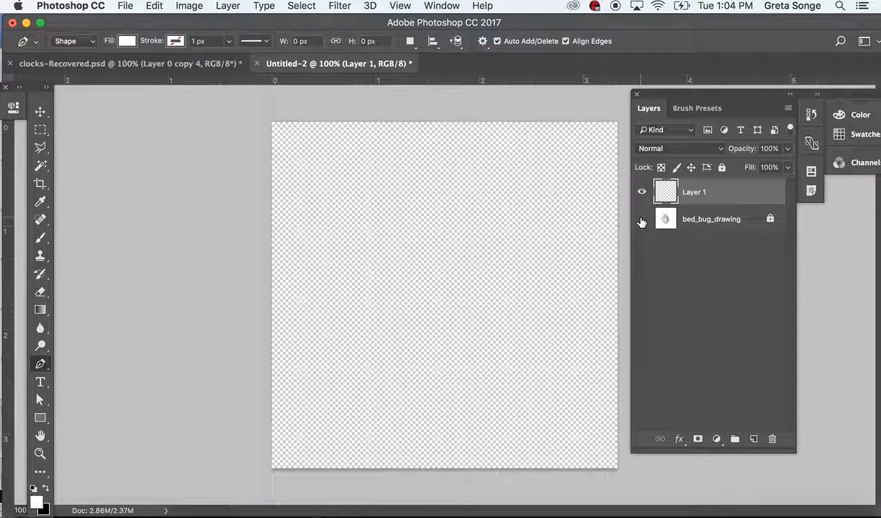
pyautogui.click(754, 439)
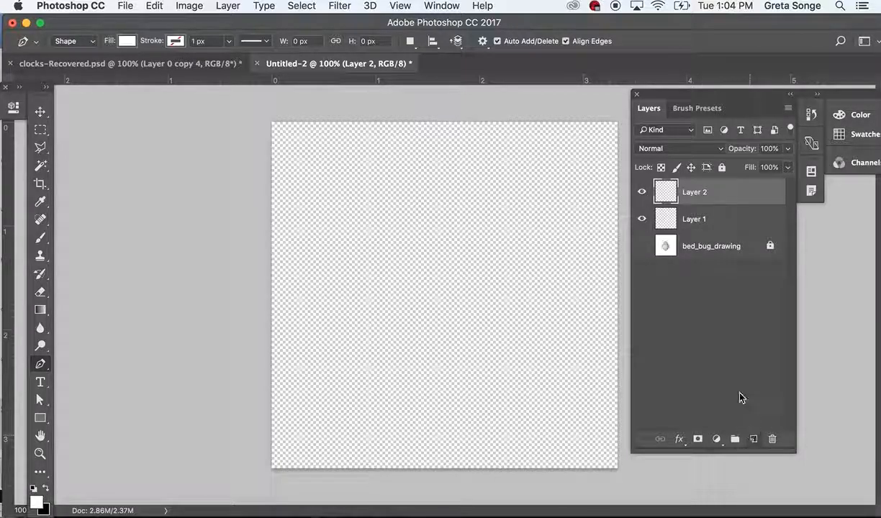
pyautogui.hotkey('shift', 'BackSpace')
pyautogui.press('Return')
pyautogui.moveTo(694, 182); pyautogui.dragTo(704, 230)
pyautogui.click(704, 191)
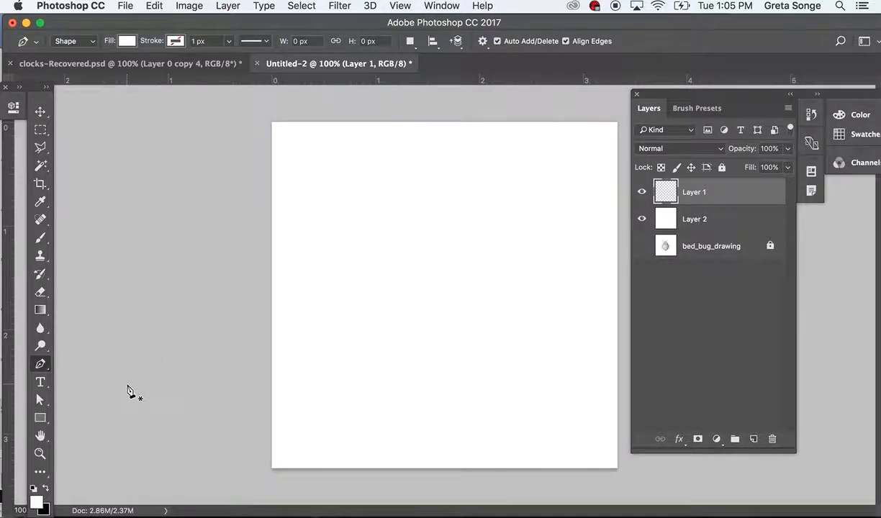
# Step: Try the Freeform Pen Tool by drawing a loose closed outline about 661 by 566 px, and undo it
pyautogui.click(42, 367)
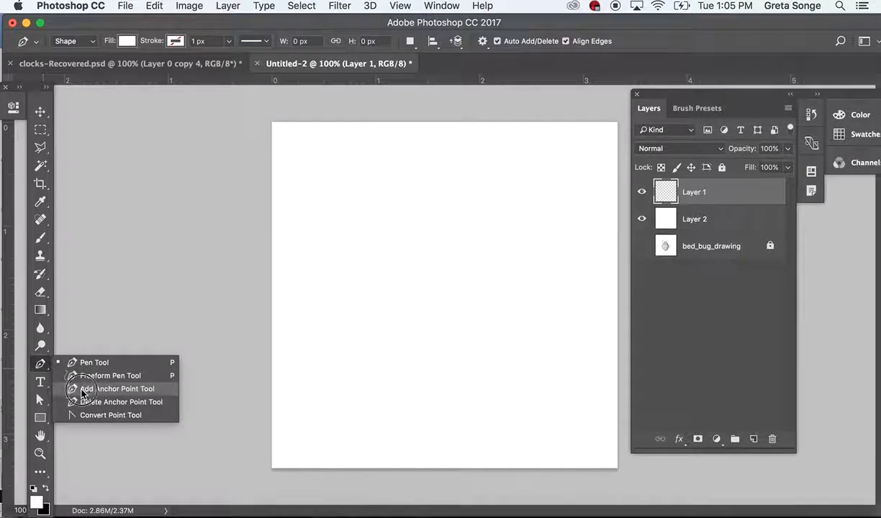
pyautogui.click(121, 377)
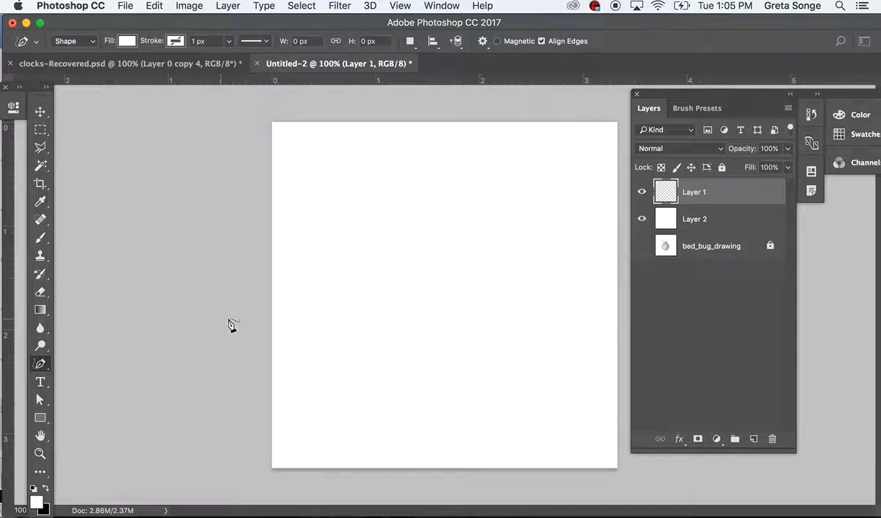
pyautogui.moveTo(344, 234)
pyautogui.mouseDown()
pyautogui.moveTo(377, 230)
pyautogui.moveTo(370, 269)
pyautogui.moveTo(467, 240)
pyautogui.moveTo(458, 326)
pyautogui.moveTo(395, 386)
pyautogui.moveTo(306, 378)
pyautogui.moveTo(308, 268)
pyautogui.moveTo(344, 239)
pyautogui.mouseUp()
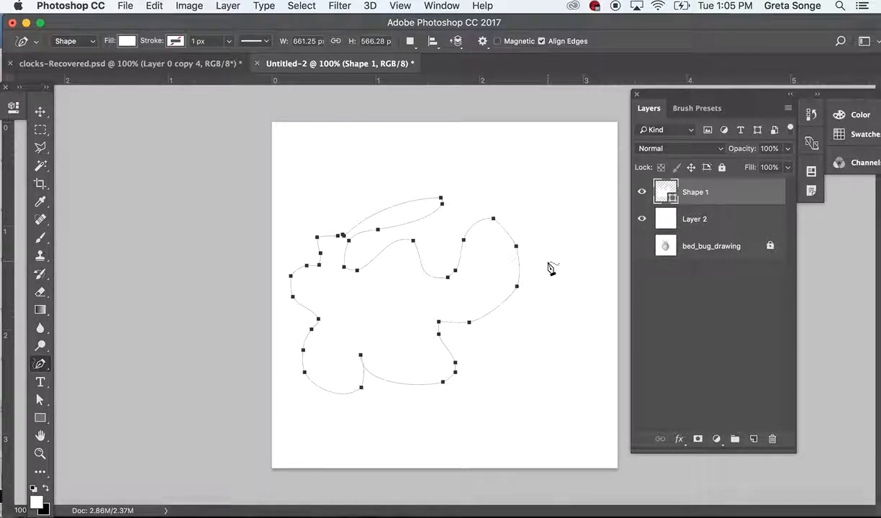
pyautogui.press('super+z')
# Step: Switch back to the standard Pen Tool in Shape mode and set its fill to black
pyautogui.moveTo(41, 364); pyautogui.dragTo(72, 367)
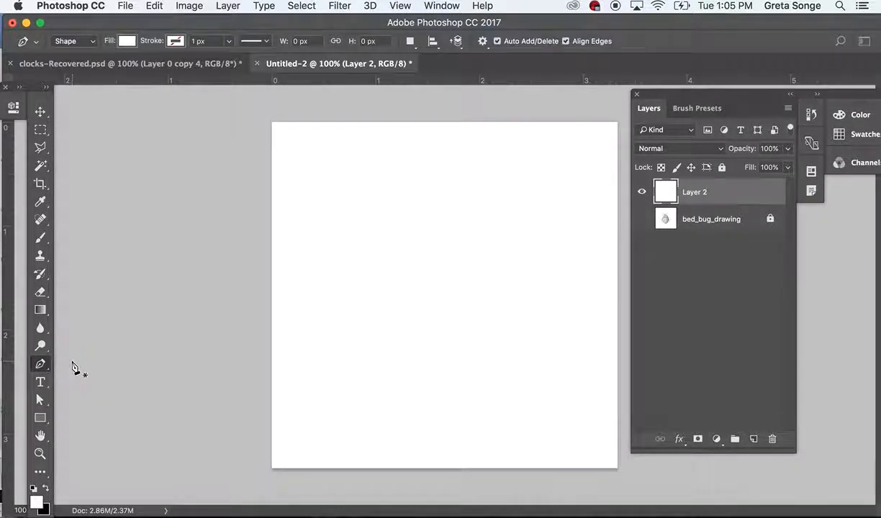
pyautogui.click(126, 42)
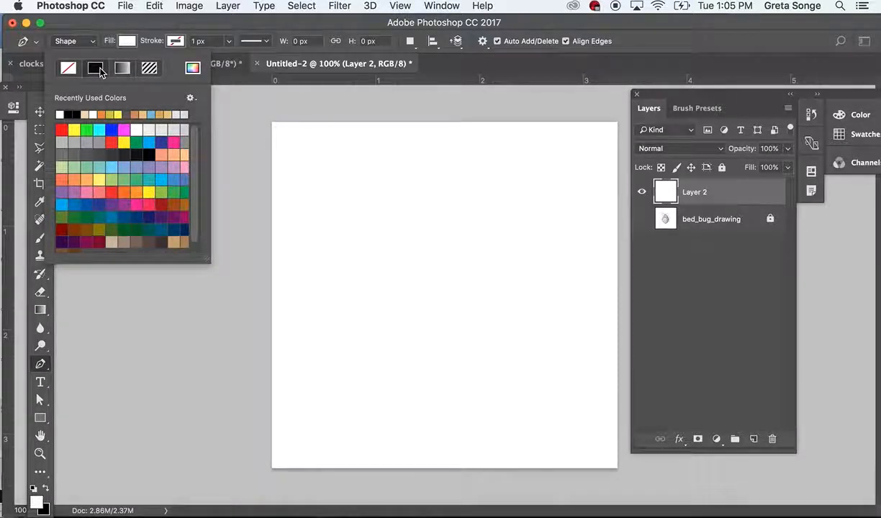
pyautogui.click(78, 112)
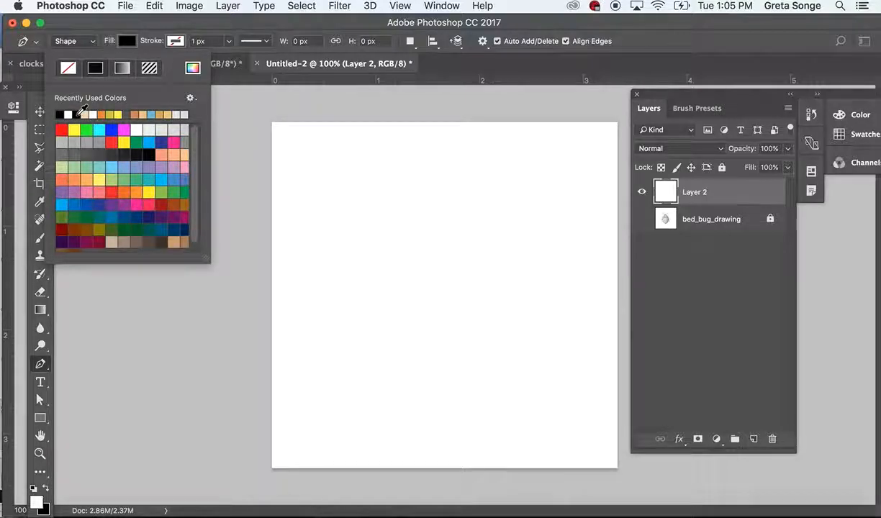
pyautogui.click(176, 42)
pyautogui.click(176, 41)
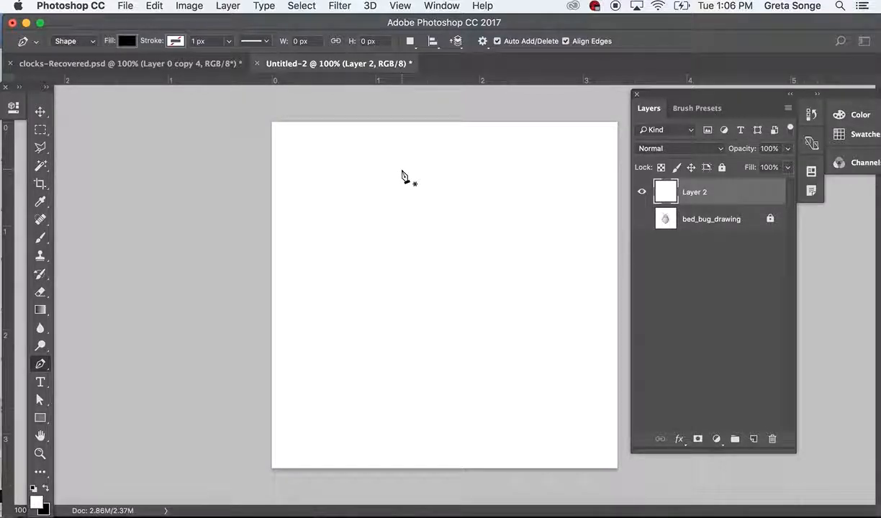
# Step: Draw a closed, straight-edged black shape with ten corner points, about 563 by 457 px, in the canvas's upper half
pyautogui.click(403, 171)
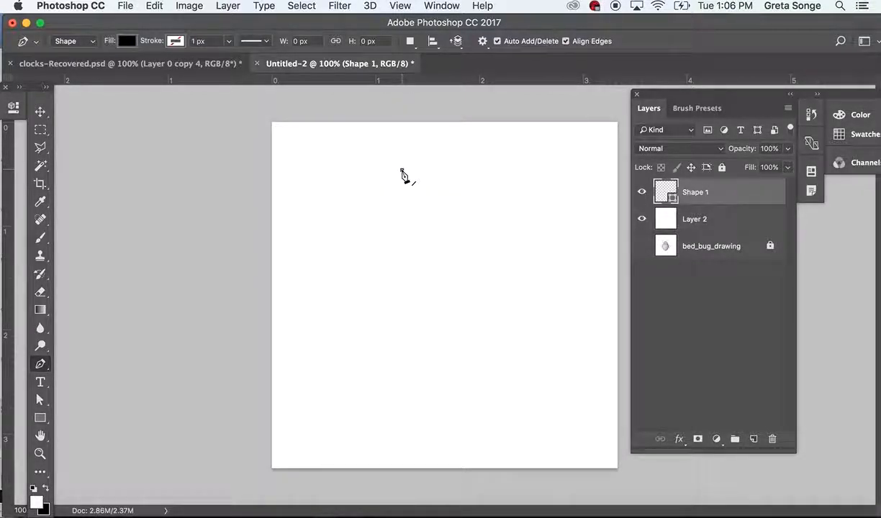
pyautogui.click(514, 210)
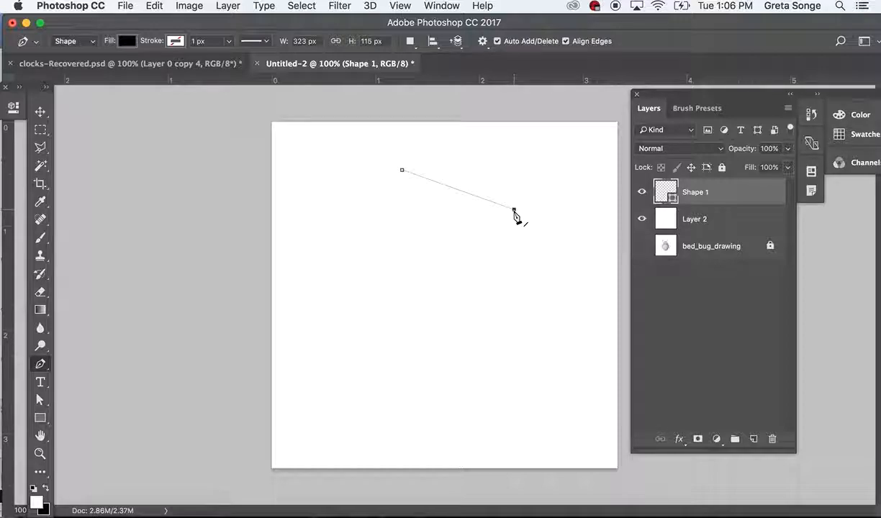
pyautogui.click(492, 282)
pyautogui.click(460, 244)
pyautogui.click(440, 321)
pyautogui.click(351, 316)
pyautogui.click(401, 272)
pyautogui.click(319, 228)
pyautogui.click(367, 220)
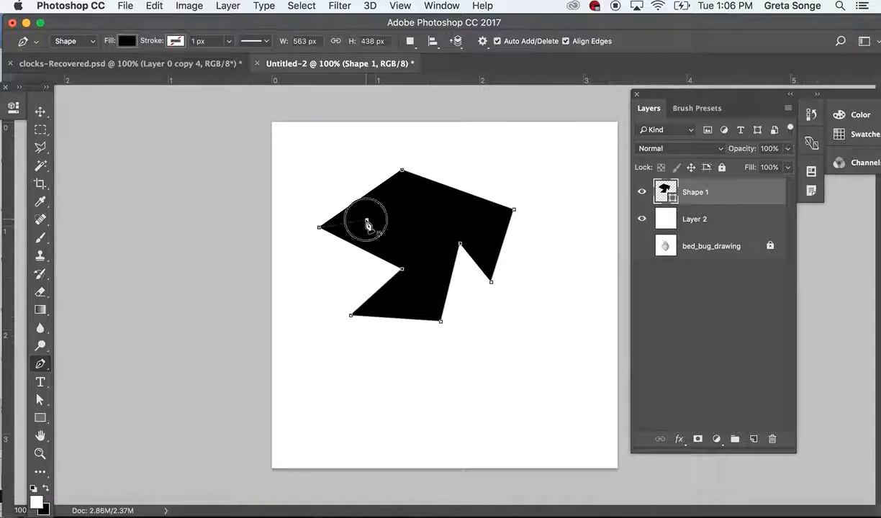
pyautogui.click(321, 164)
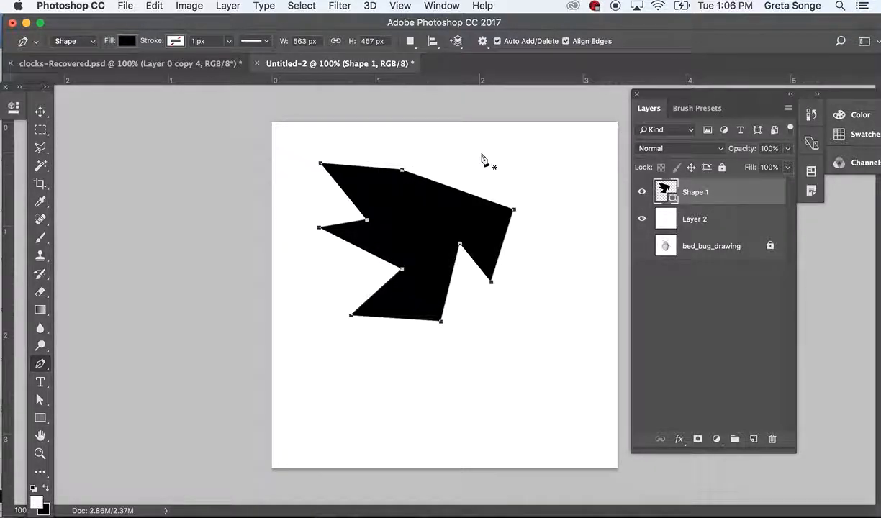
# Step: Reposition the straight-edged black shape slightly on the canvas with the Move tool, and delete it
pyautogui.press('v')
pyautogui.moveTo(490, 240); pyautogui.dragTo(477, 260)
pyautogui.moveTo(413, 236)
pyautogui.mouseDown()
pyautogui.moveTo(417, 225)
pyautogui.moveTo(368, 197)
pyautogui.moveTo(421, 222)
pyautogui.mouseUp()
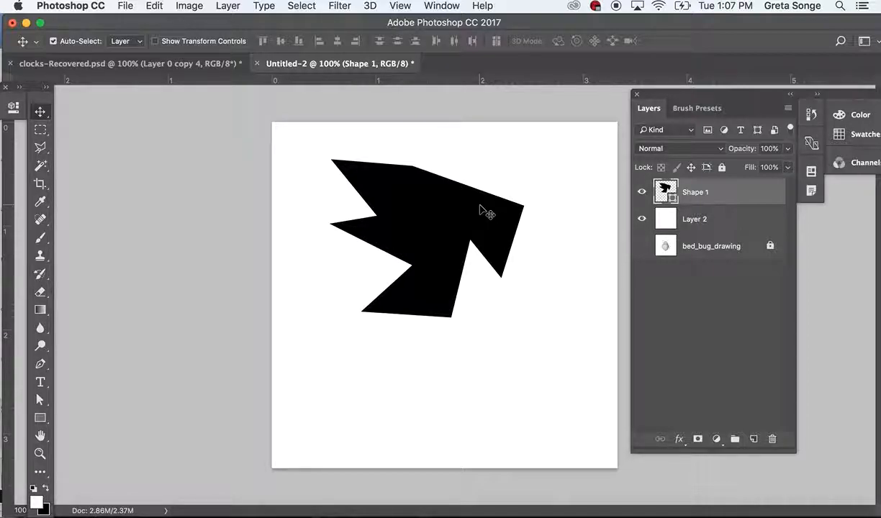
pyautogui.click(473, 245)
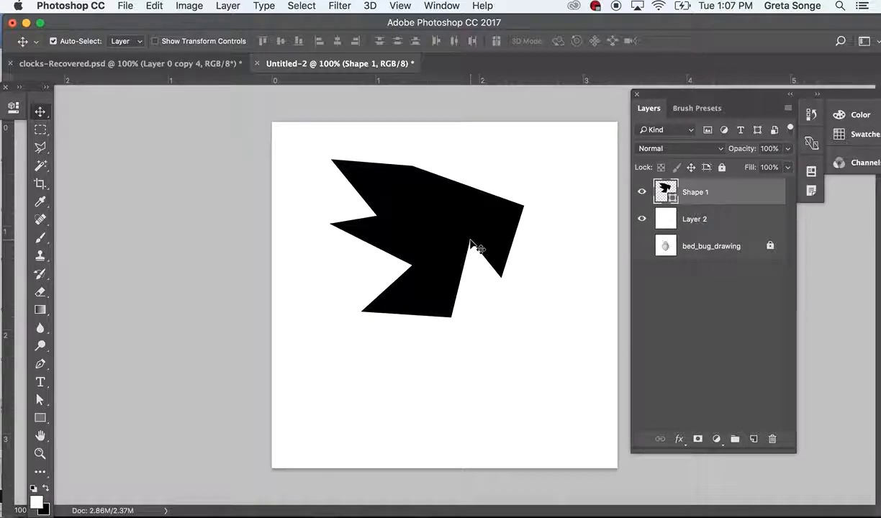
pyautogui.moveTo(448, 246); pyautogui.dragTo(436, 239)
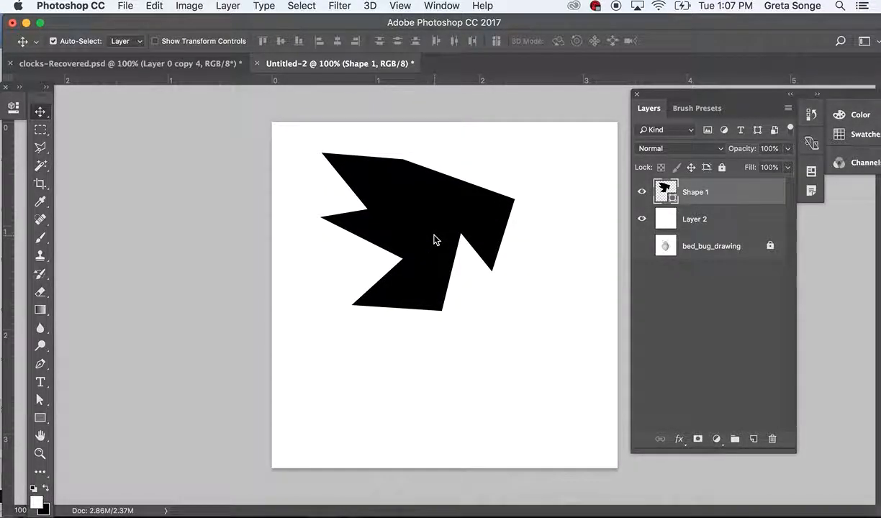
pyautogui.press('Delete')
# Step: Draw a closed, curved black shape with five smooth anchor points, about 565 by 412 px, in the canvas's upper half with the Pen Tool
pyautogui.press('p')
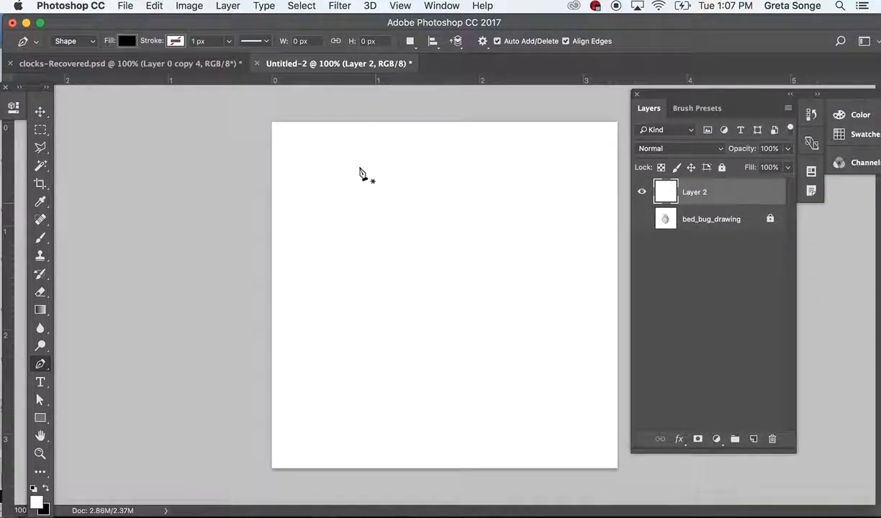
pyautogui.click(347, 156)
pyautogui.moveTo(496, 195); pyautogui.dragTo(511, 238)
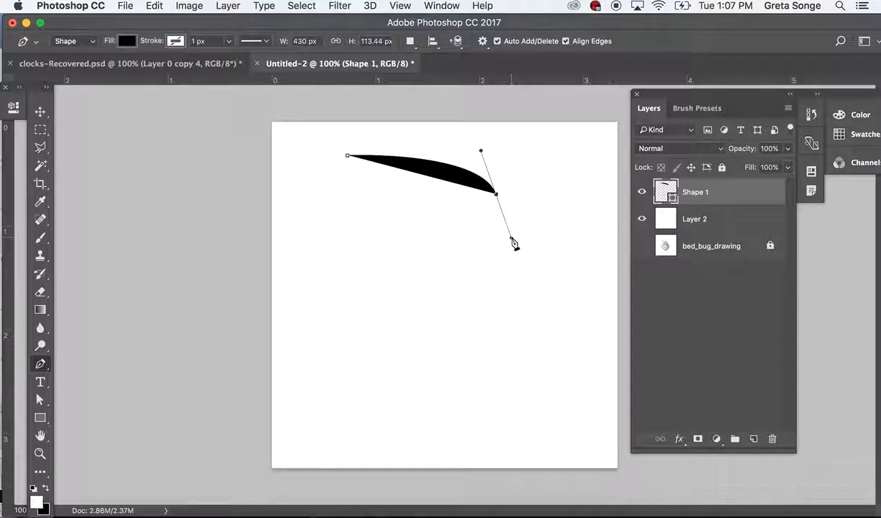
pyautogui.moveTo(470, 292); pyautogui.dragTo(442, 318)
pyautogui.moveTo(444, 244); pyautogui.dragTo(413, 241)
pyautogui.moveTo(367, 270); pyautogui.dragTo(333, 261)
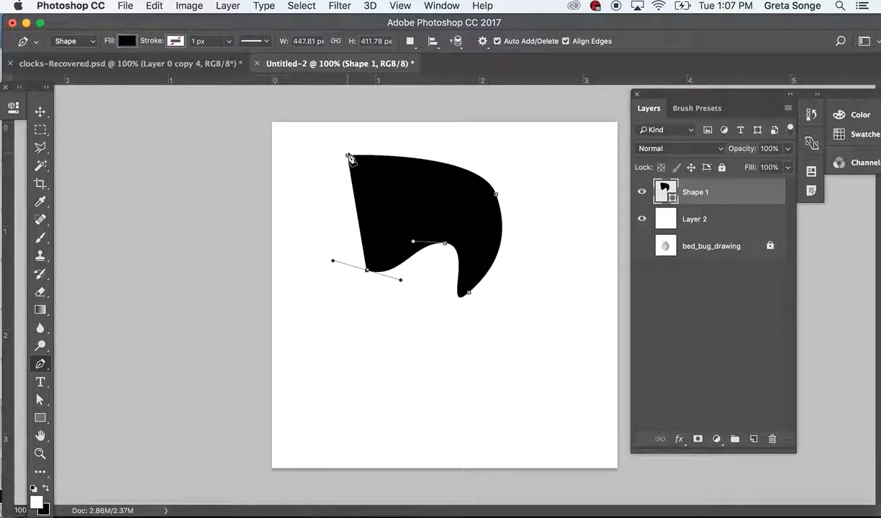
pyautogui.moveTo(348, 156); pyautogui.dragTo(435, 140)
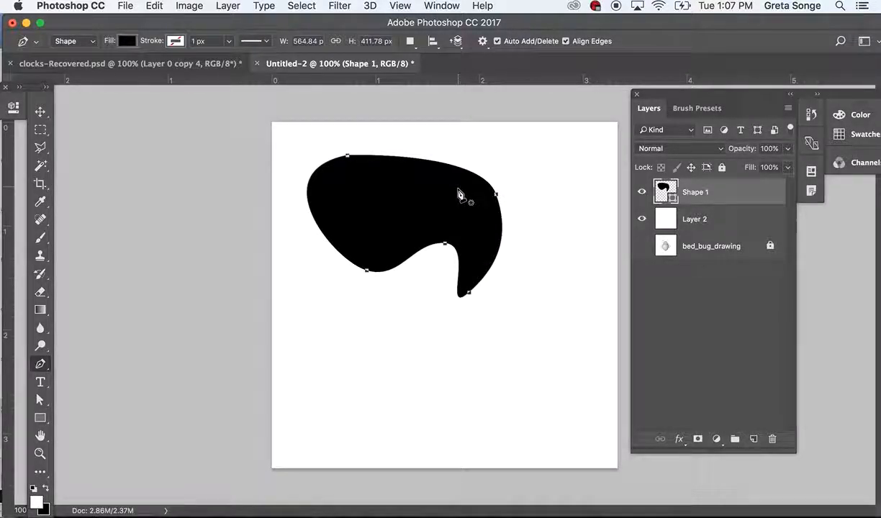
# Step: Draw a second closed, curved black shape with four anchor points, about 500 by 285 px, below the first one
pyautogui.click(380, 336)
pyautogui.moveTo(480, 344); pyautogui.dragTo(513, 383)
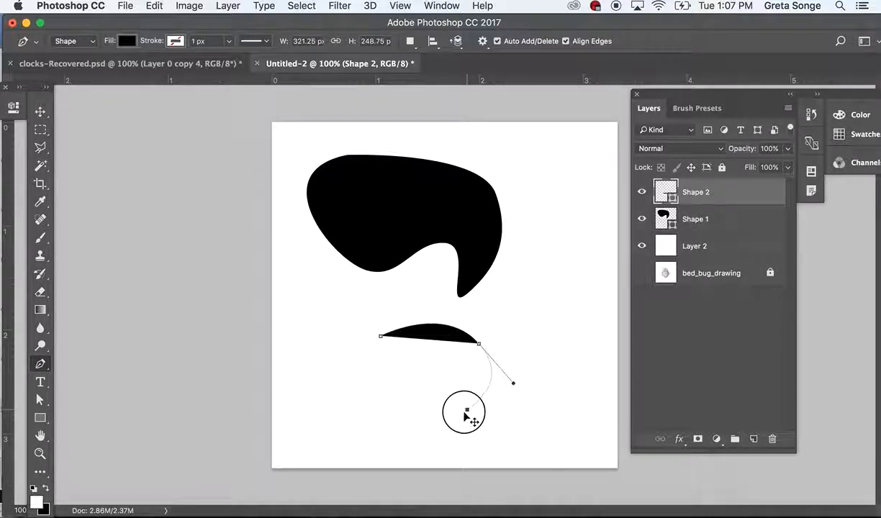
pyautogui.moveTo(467, 410); pyautogui.dragTo(453, 421)
pyautogui.moveTo(327, 402); pyautogui.dragTo(308, 372)
pyautogui.moveTo(380, 336); pyautogui.dragTo(420, 344)
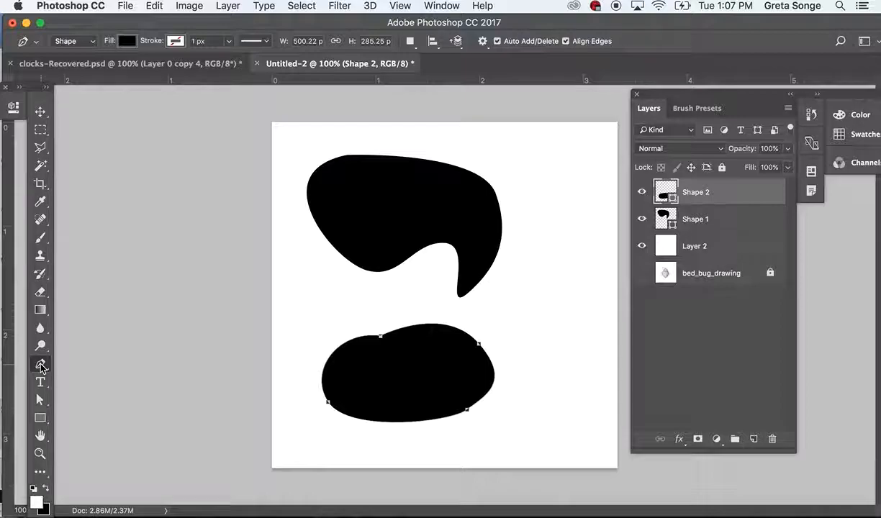
# Step: Select the entire path of the lower curved shape and move it slightly down and to the right
pyautogui.click(40, 367)
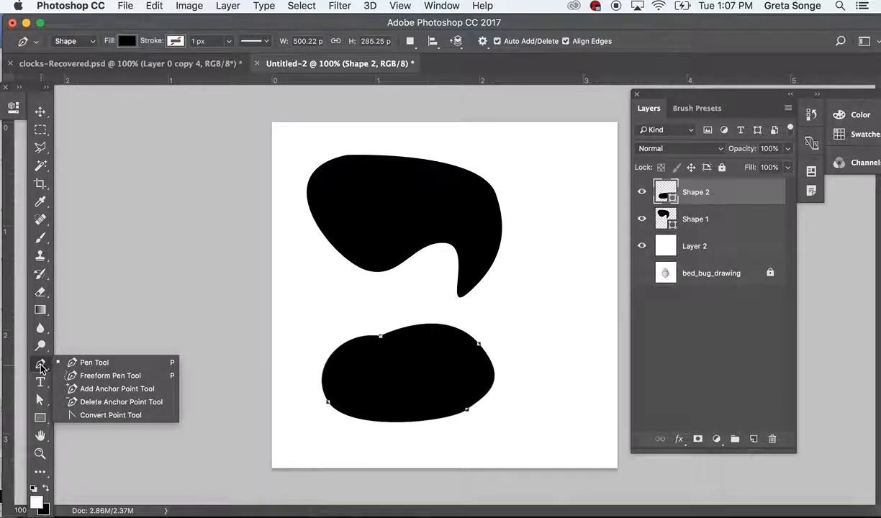
pyautogui.click(40, 400)
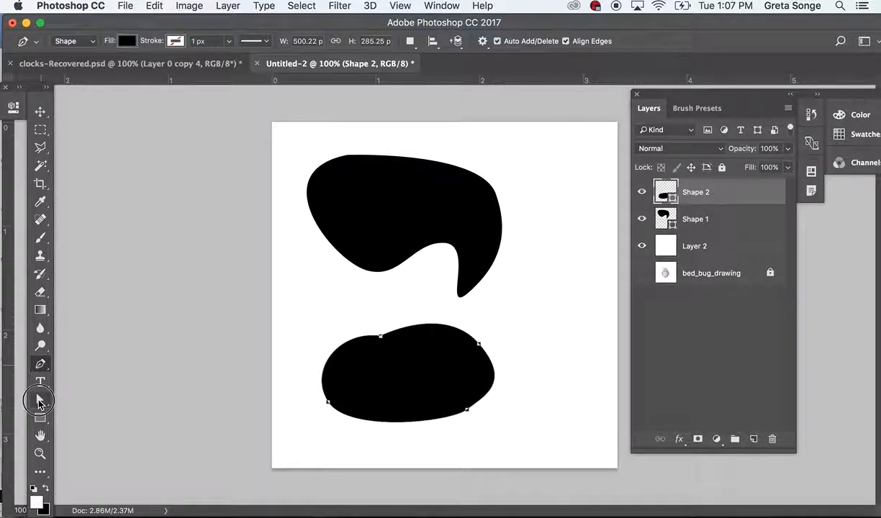
pyautogui.click(78, 409)
pyautogui.click(423, 170)
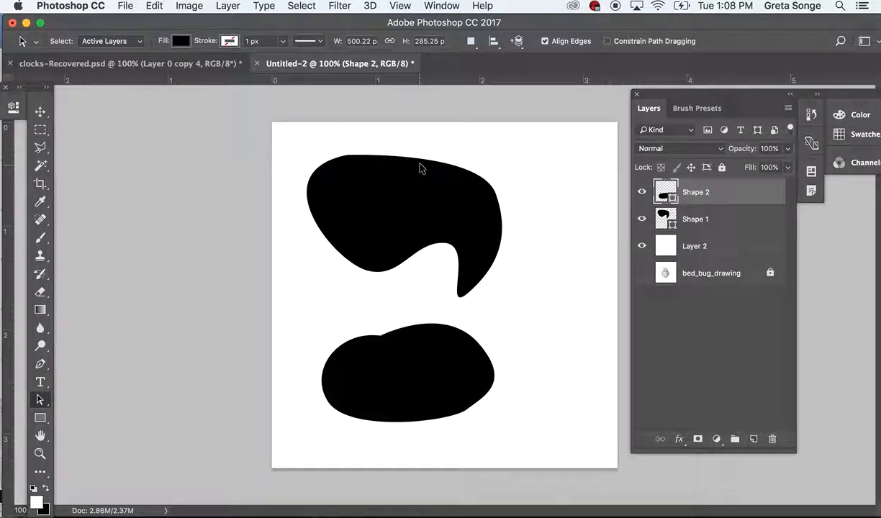
pyautogui.moveTo(405, 169); pyautogui.dragTo(437, 164)
pyautogui.moveTo(421, 317); pyautogui.dragTo(479, 349)
pyautogui.click(465, 346)
pyautogui.moveTo(381, 336)
pyautogui.mouseDown()
pyautogui.moveTo(382, 315)
pyautogui.moveTo(386, 327)
pyautogui.mouseUp()
pyautogui.moveTo(413, 355); pyautogui.dragTo(421, 371)
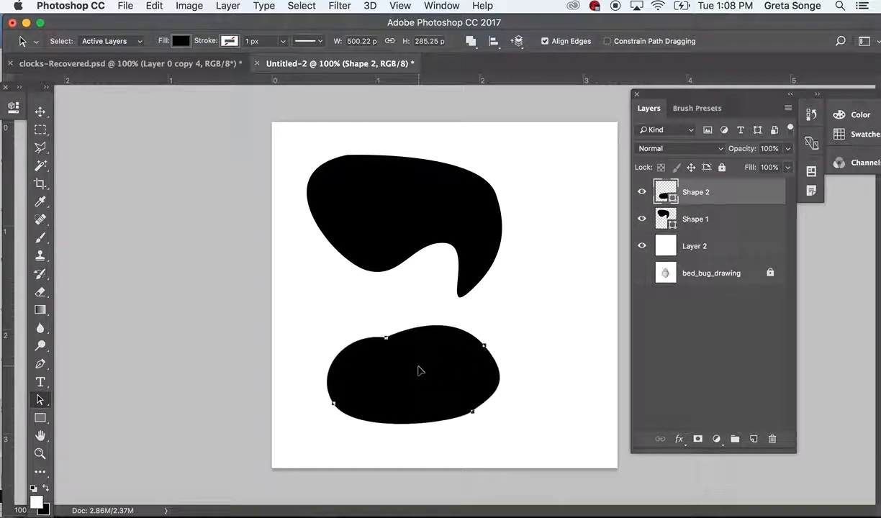
# Step: Reshape the lower shape to about 614 by 317 px by moving its upper-left, right and lower-right anchor points with the Direct Selection Tool
pyautogui.rightClick(33, 406)
pyautogui.click(76, 400)
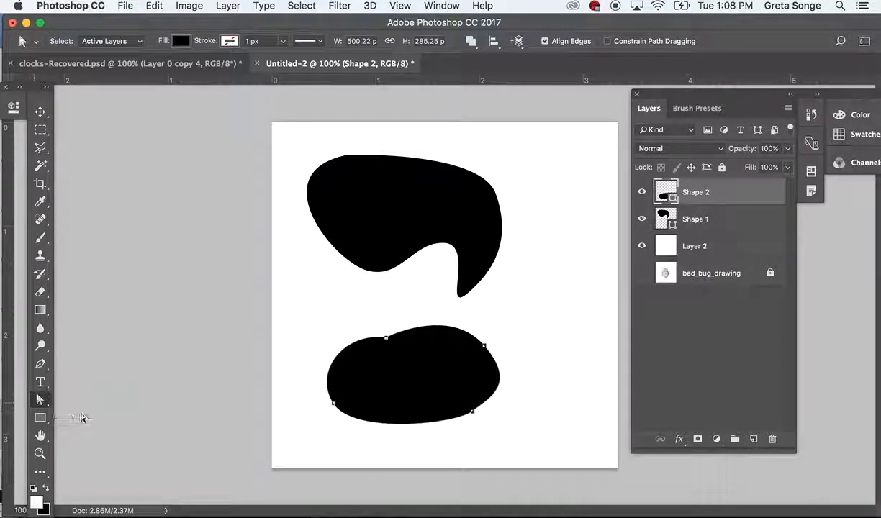
pyautogui.moveTo(386, 338); pyautogui.dragTo(368, 317)
pyautogui.click(484, 349)
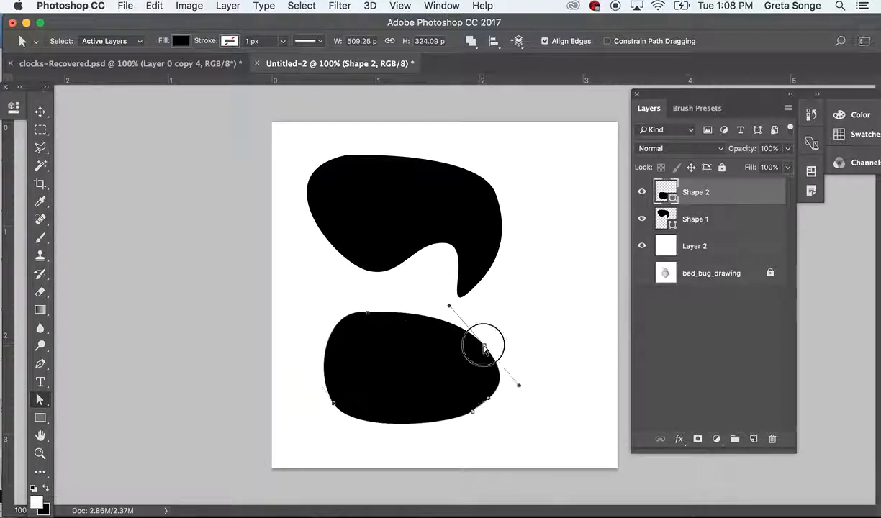
pyautogui.moveTo(41, 401); pyautogui.dragTo(77, 412)
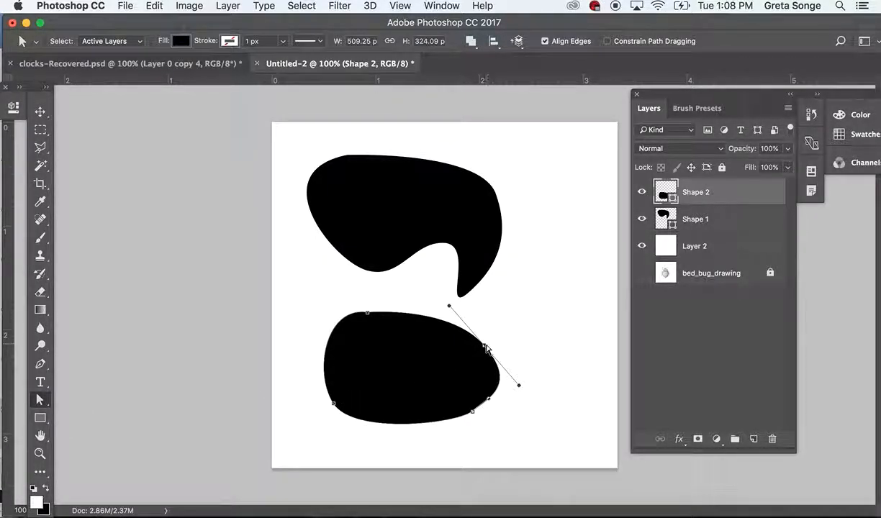
pyautogui.moveTo(487, 349); pyautogui.dragTo(531, 343)
pyautogui.click(472, 412)
pyautogui.moveTo(472, 414); pyautogui.dragTo(489, 436)
pyautogui.moveTo(367, 317); pyautogui.dragTo(411, 367)
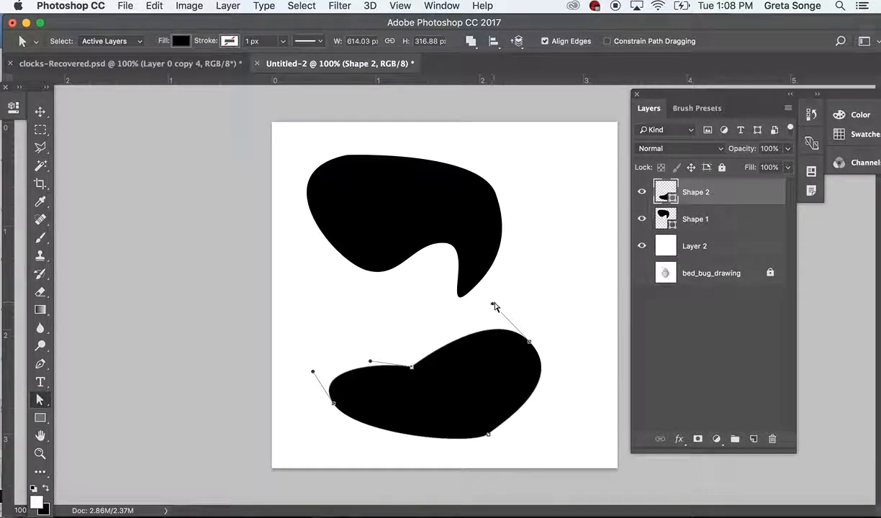
# Step: Lengthen the right anchor's direction handles and reposition the lower-right and upper-left anchors, bringing the lower shape to about 658 by 428 px
pyautogui.moveTo(492, 304); pyautogui.dragTo(496, 229)
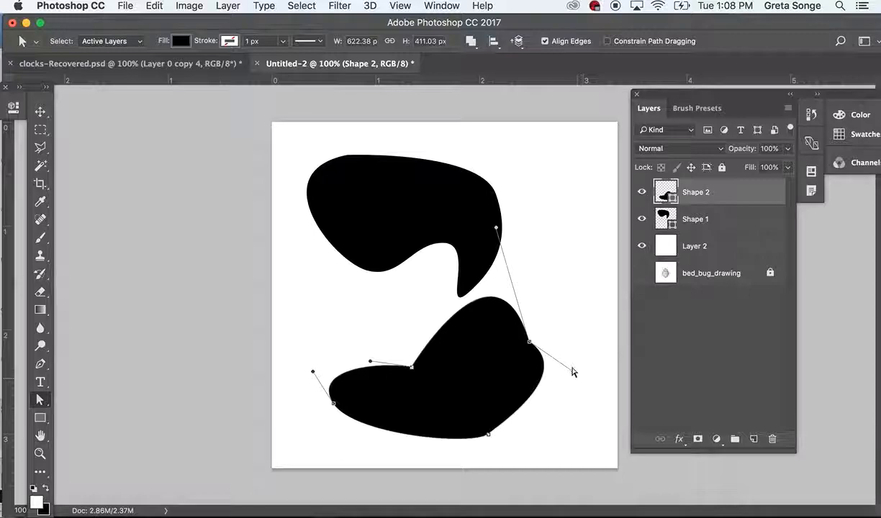
pyautogui.moveTo(575, 376); pyautogui.dragTo(603, 397)
pyautogui.click(529, 409)
pyautogui.click(491, 434)
pyautogui.click(488, 434)
pyautogui.click(488, 434)
pyautogui.moveTo(488, 434); pyautogui.dragTo(583, 414)
pyautogui.moveTo(510, 435); pyautogui.dragTo(504, 439)
pyautogui.moveTo(412, 371); pyautogui.dragTo(401, 337)
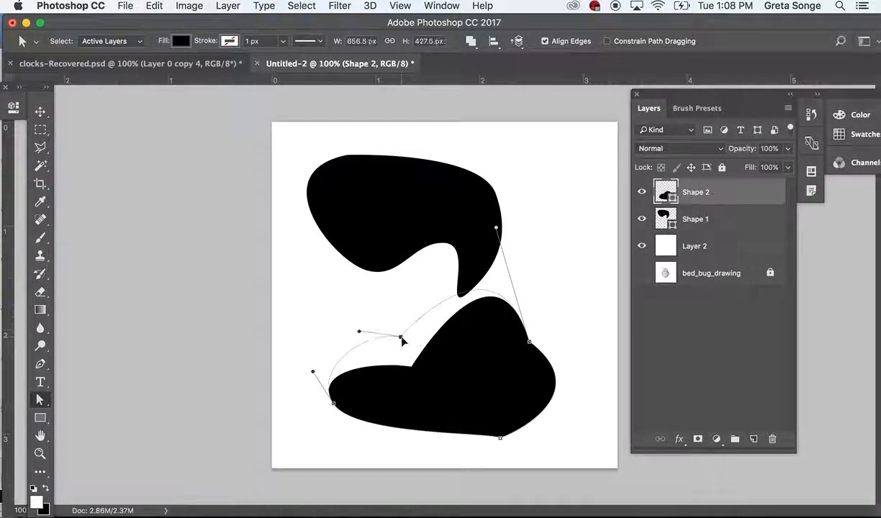
pyautogui.click(477, 391)
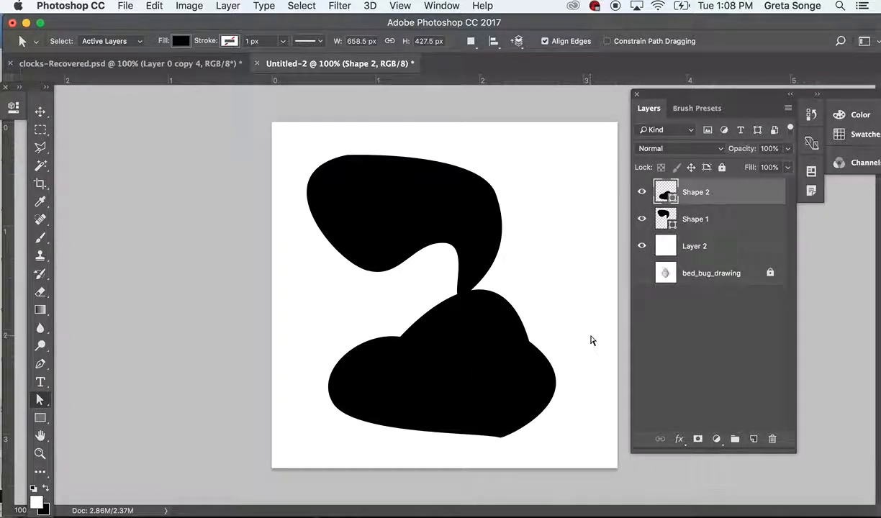
# Step: Move the lower shape down and to the left, clear of the upper shape, with the Move tool
pyautogui.press('v')
pyautogui.click(495, 356)
pyautogui.moveTo(458, 334); pyautogui.dragTo(420, 360)
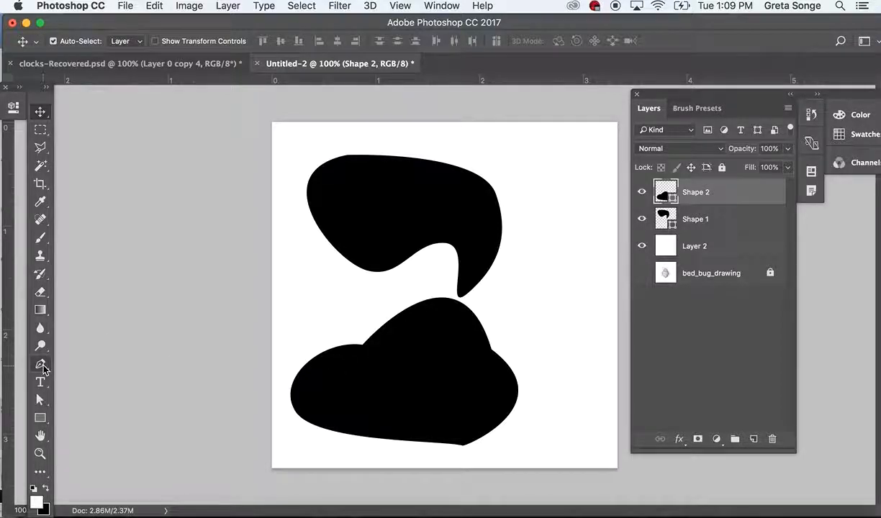
# Step: Add two anchor points along the lower shape's upper-left edges and pull the higher one outward, making the shape about 461 px high
pyautogui.click(41, 365)
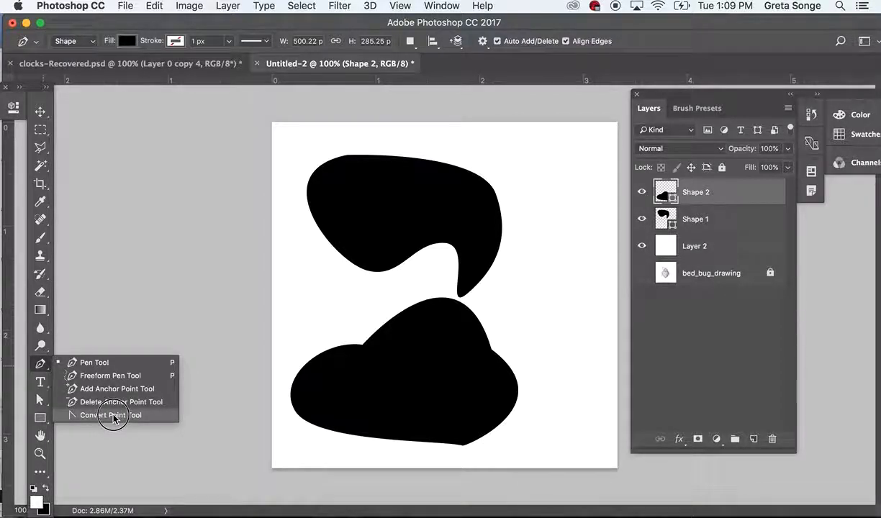
pyautogui.click(140, 388)
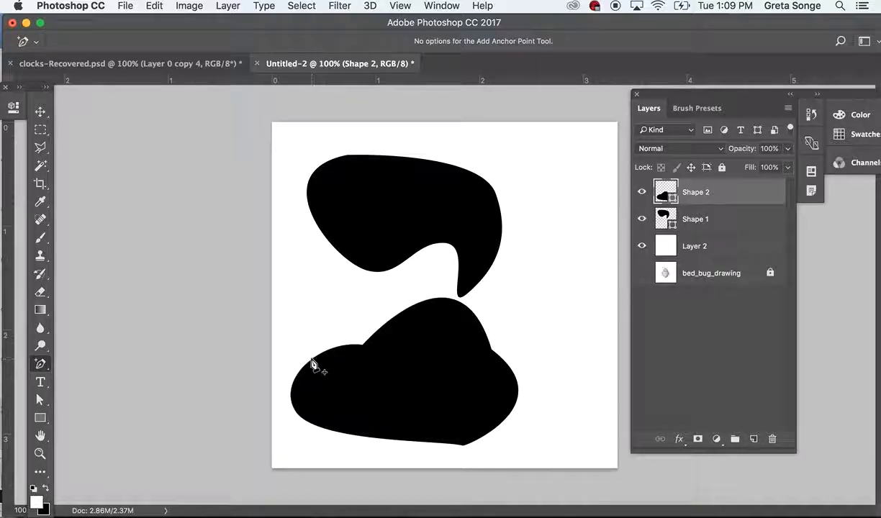
pyautogui.click(312, 363)
pyautogui.click(411, 308)
pyautogui.press('a')
pyautogui.moveTo(411, 308); pyautogui.dragTo(399, 292)
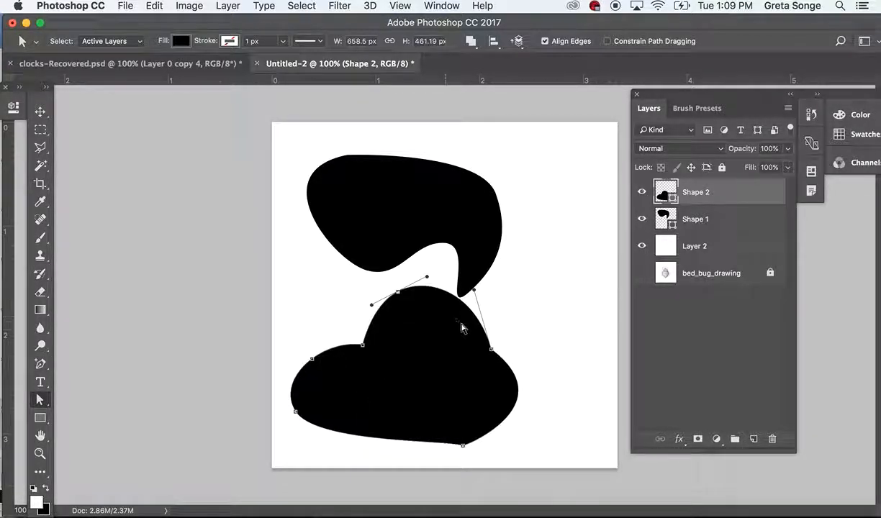
# Step: Bulge the lower shape's upper-right curve, add anchor points on its right and bottom edges, and pull the bottom edge down to about 518 px high
pyautogui.press('p')
pyautogui.moveTo(473, 314); pyautogui.dragTo(502, 305)
pyautogui.moveTo(517, 400); pyautogui.dragTo(509, 432)
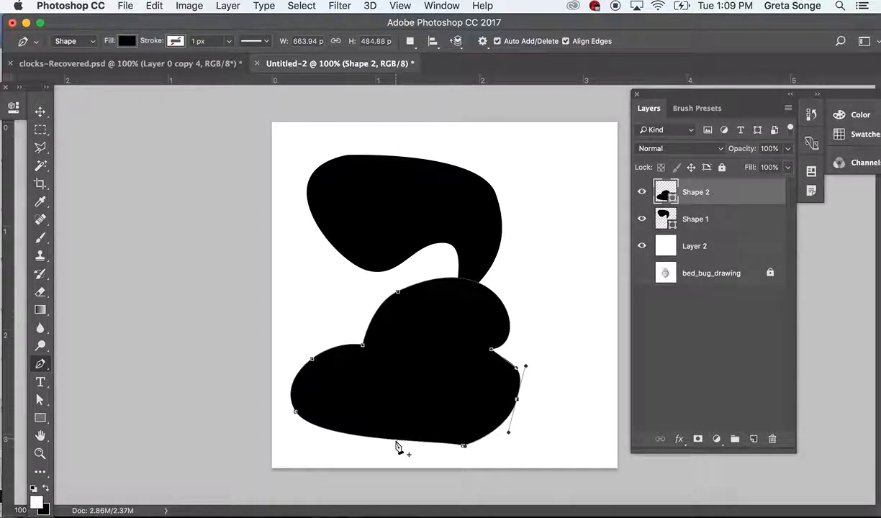
pyautogui.press('a')
pyautogui.moveTo(396, 440); pyautogui.dragTo(396, 456)
# Step: Delete the three anchor points along the lower shape's upper-left outline with the Delete Anchor Point Tool and Pen Tool
pyautogui.click(45, 405)
pyautogui.click(45, 357)
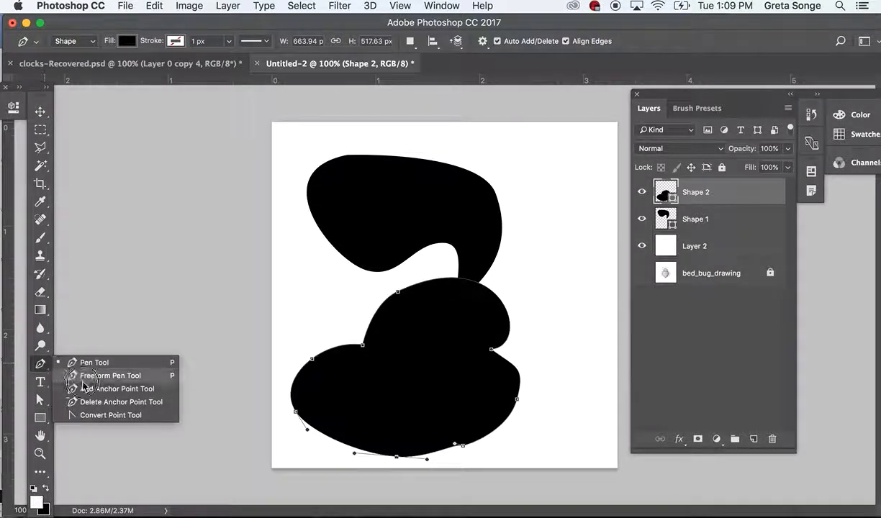
pyautogui.click(69, 408)
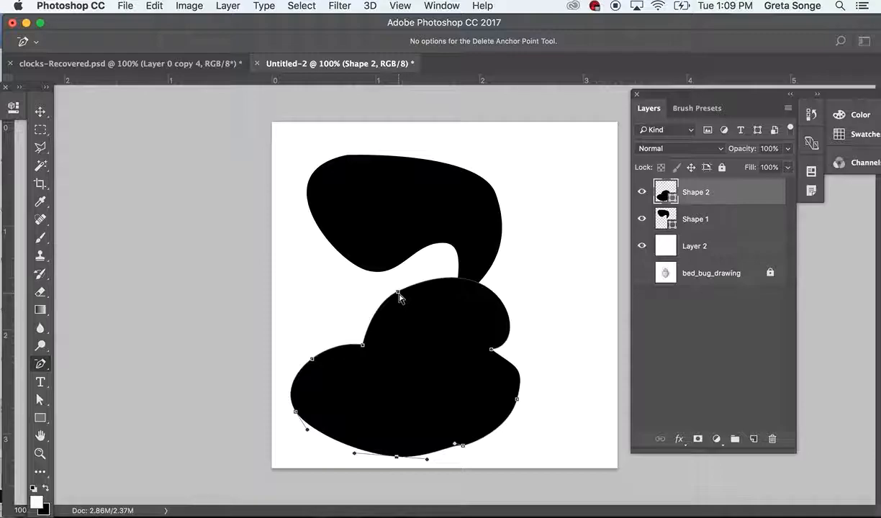
pyautogui.click(399, 296)
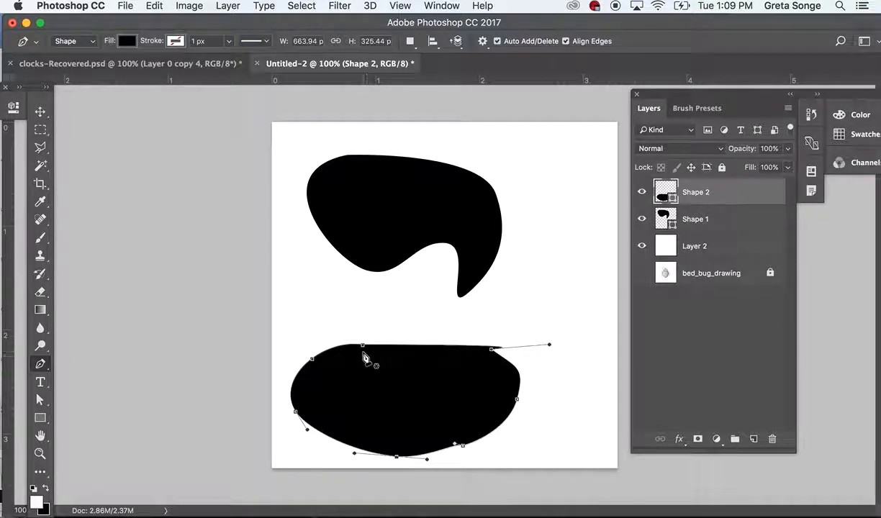
pyautogui.click(362, 347)
pyautogui.click(364, 348)
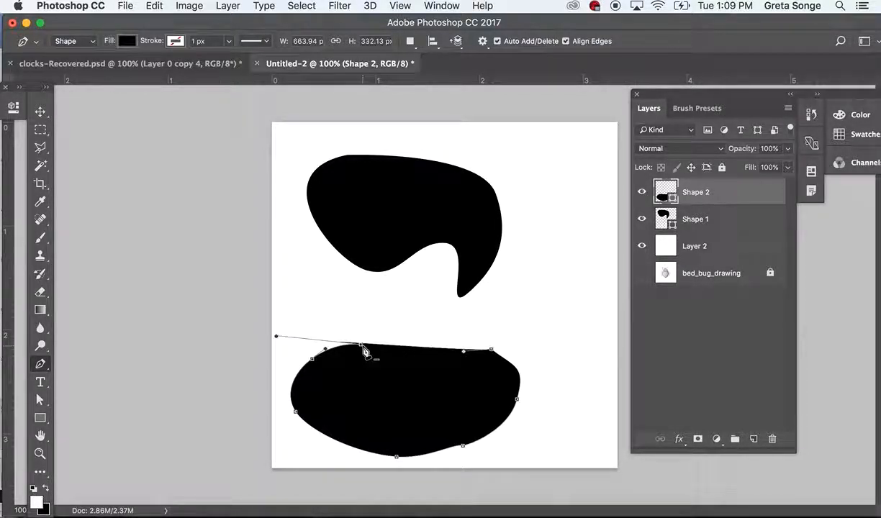
pyautogui.click(359, 345)
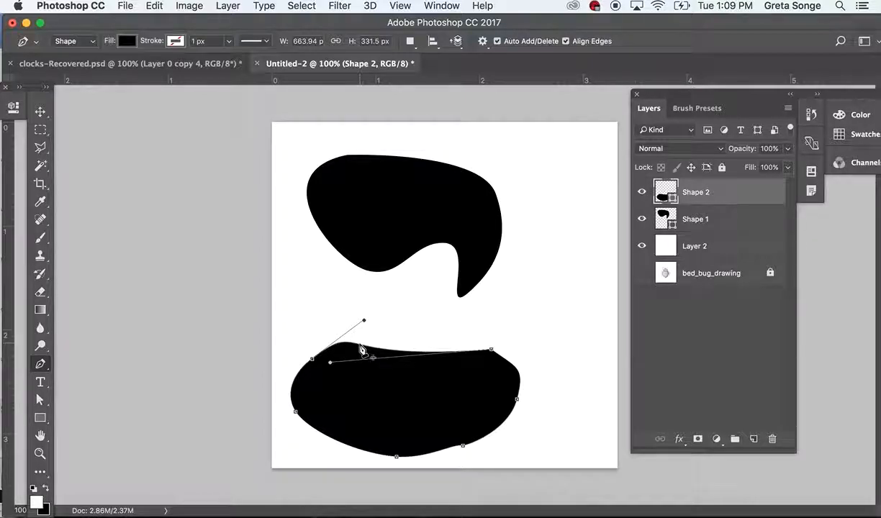
pyautogui.click(312, 359)
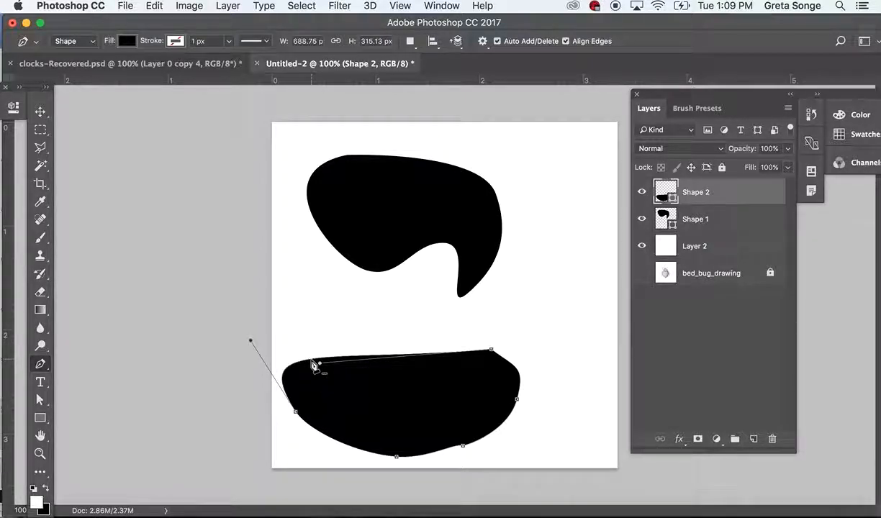
# Step: Delete the curved shape in the canvas's upper half
pyautogui.click(41, 364)
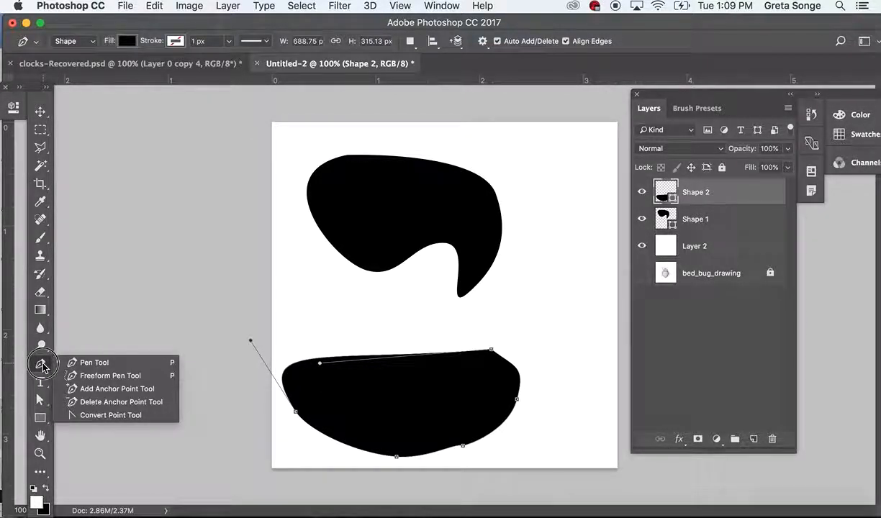
pyautogui.press('v')
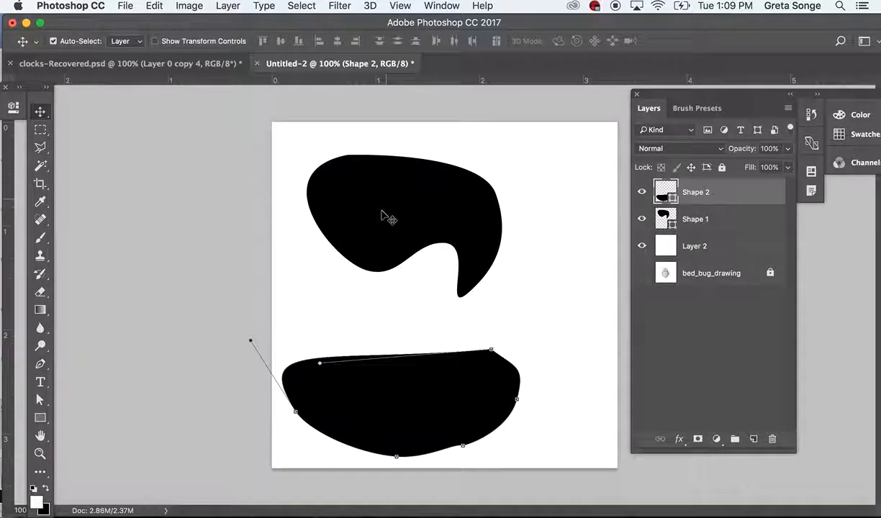
pyautogui.click(385, 216)
pyautogui.press('Delete')
# Step: Draw a closed black shape with seven corner points and one curved left point, about 577 by 459 px, above the remaining shape
pyautogui.press('p')
pyautogui.click(351, 167)
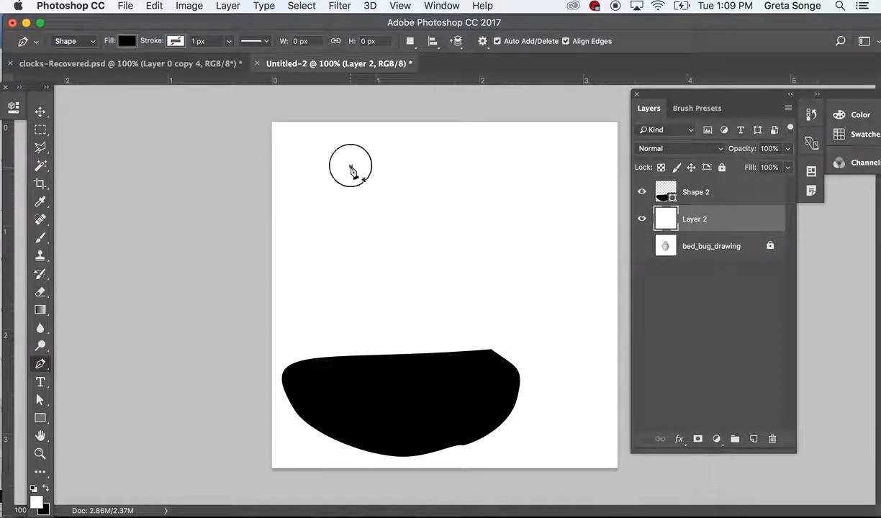
pyautogui.click(513, 167)
pyautogui.click(443, 226)
pyautogui.click(514, 229)
pyautogui.click(482, 321)
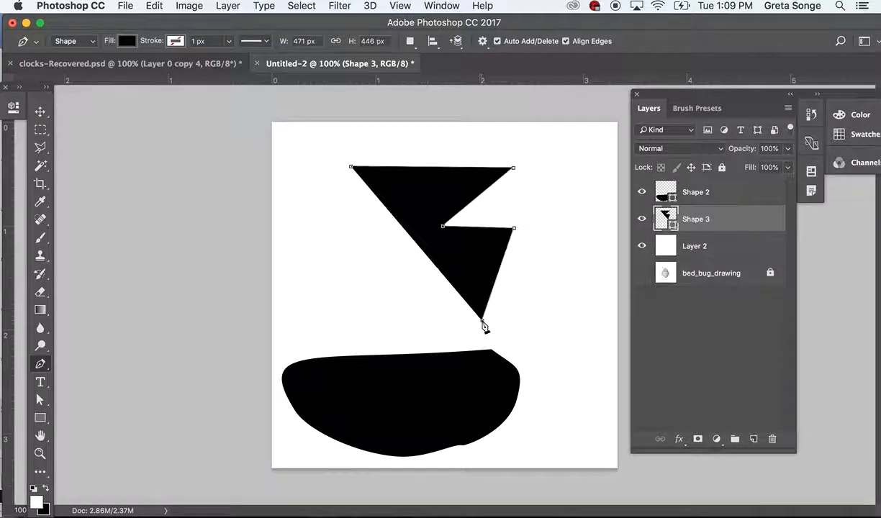
pyautogui.click(339, 298)
pyautogui.click(421, 225)
pyautogui.moveTo(314, 192); pyautogui.dragTo(319, 146)
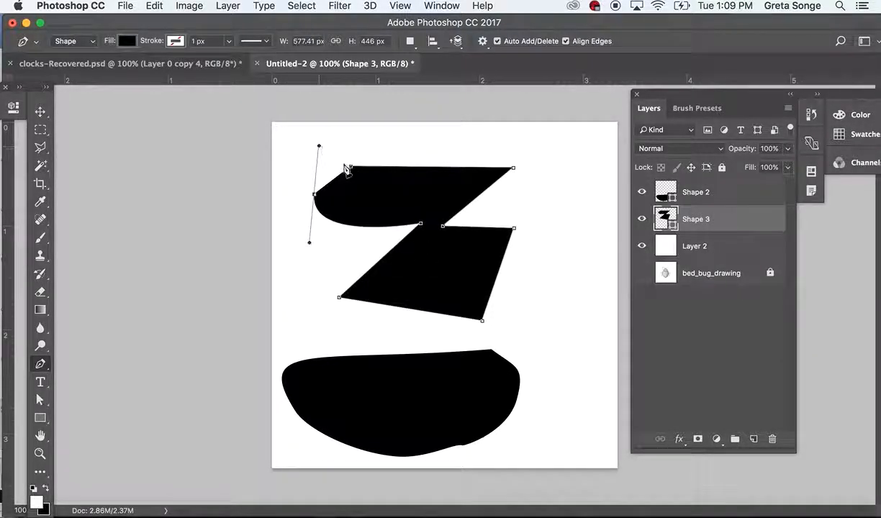
pyautogui.click(351, 168)
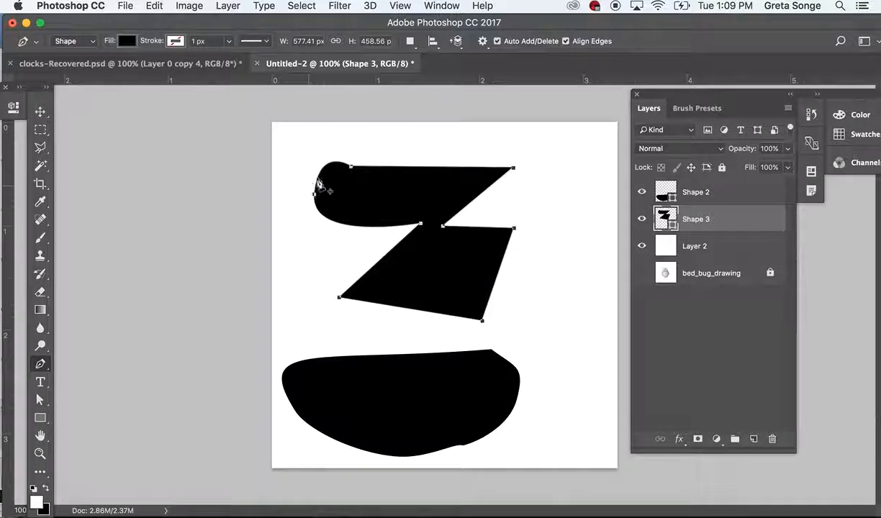
# Step: Convert the upper black shape's two right corner points and two lower corner points into smooth curves with the Convert Point Tool
pyautogui.moveTo(41, 363); pyautogui.dragTo(98, 416)
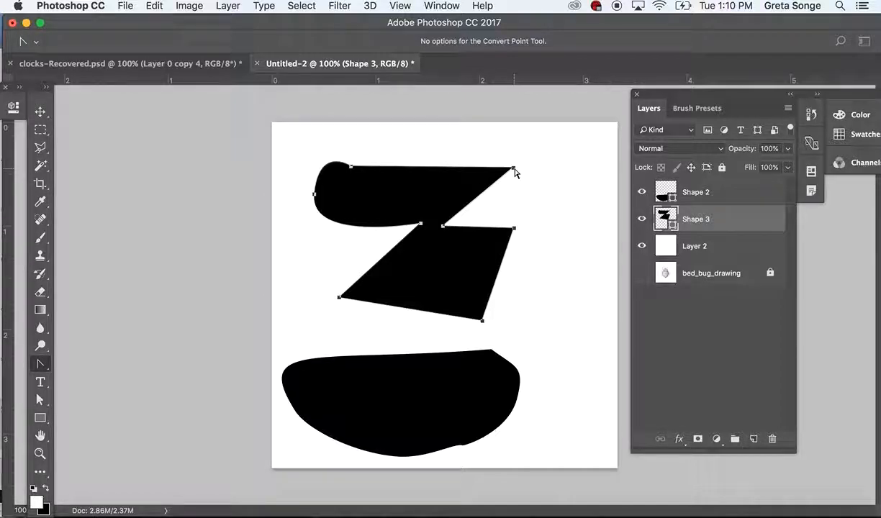
pyautogui.moveTo(513, 170); pyautogui.dragTo(534, 251)
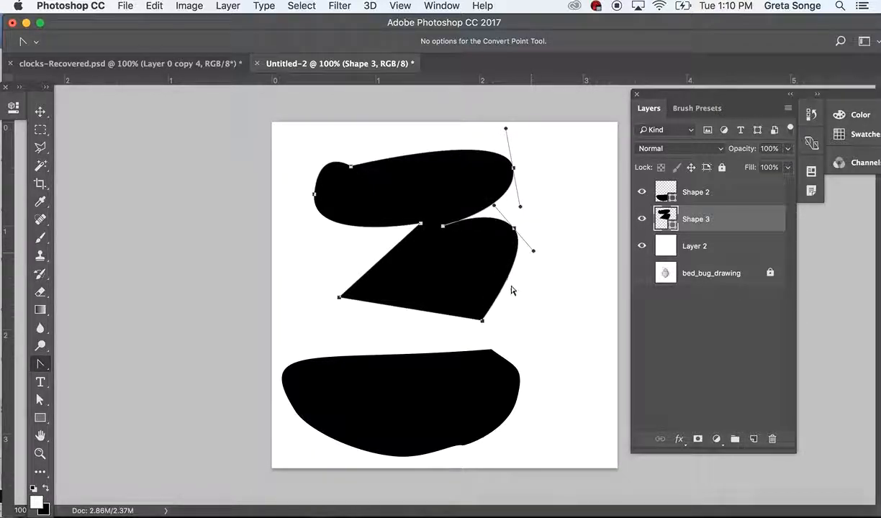
pyautogui.moveTo(482, 321); pyautogui.dragTo(452, 340)
pyautogui.moveTo(339, 299); pyautogui.dragTo(317, 255)
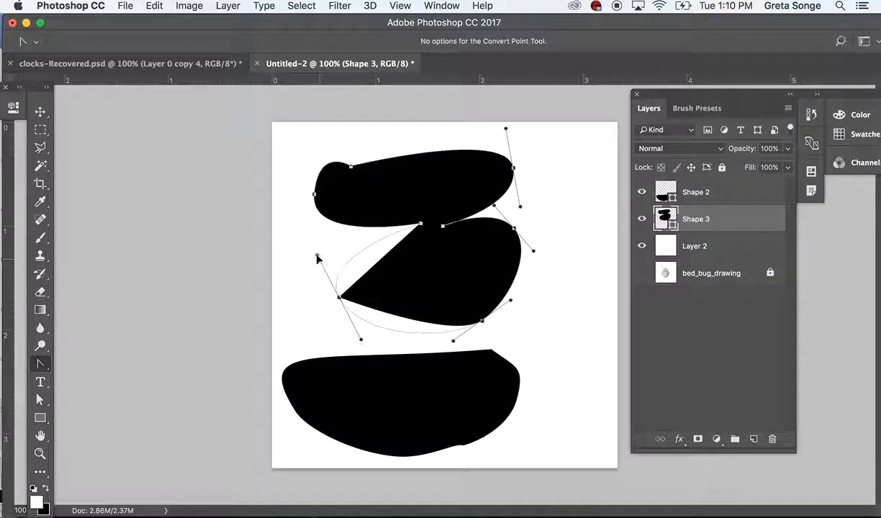
# Step: Convert the upper shape's curved left point into a corner and move it up and outward, widening the shape to about 633 px
pyautogui.click(315, 195)
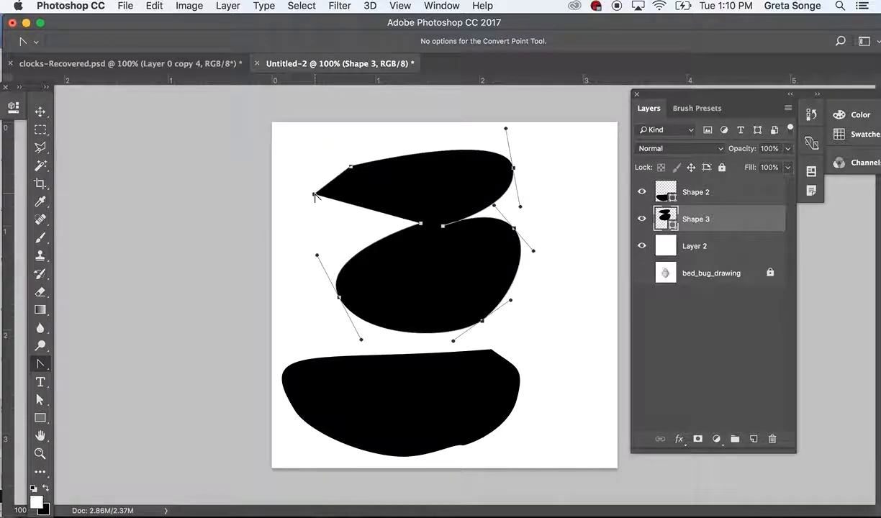
pyautogui.press('a')
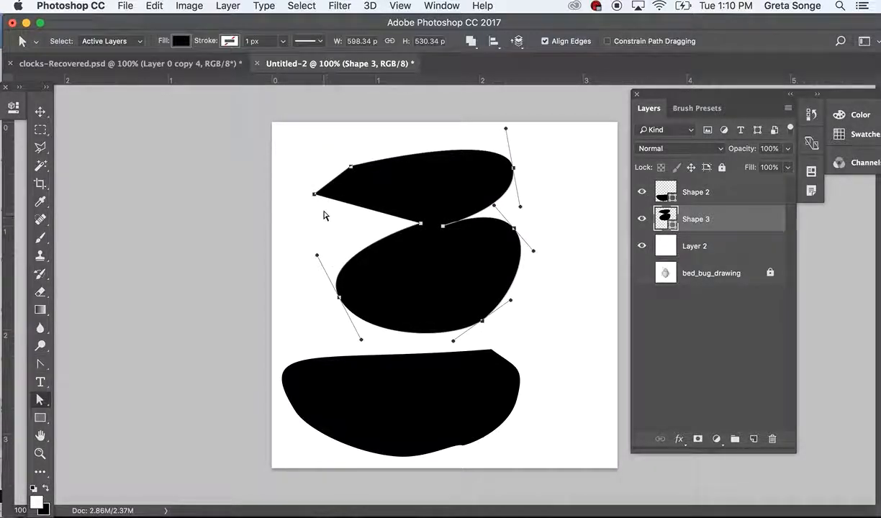
pyautogui.moveTo(315, 195); pyautogui.dragTo(303, 172)
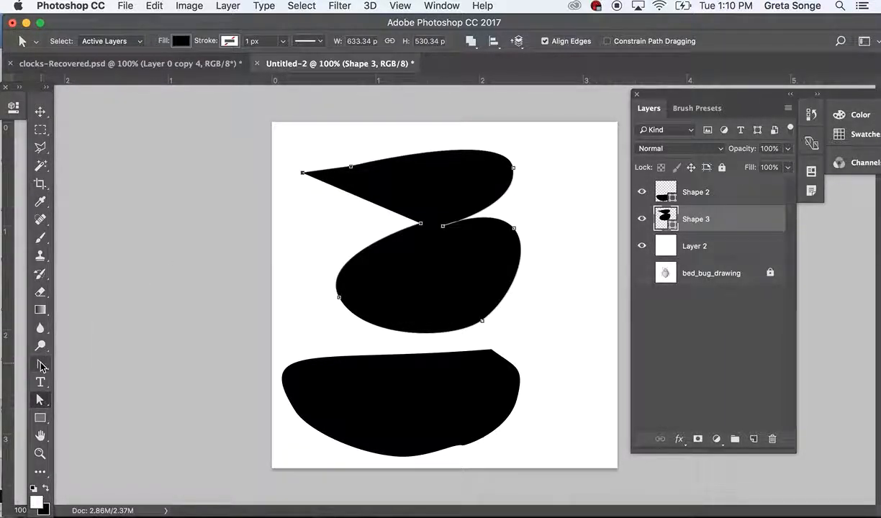
# Step: Return to the Pen Tool and delete both black practice shapes, leaving the white Layer 2 and the bed bug layer
pyautogui.click(41, 366)
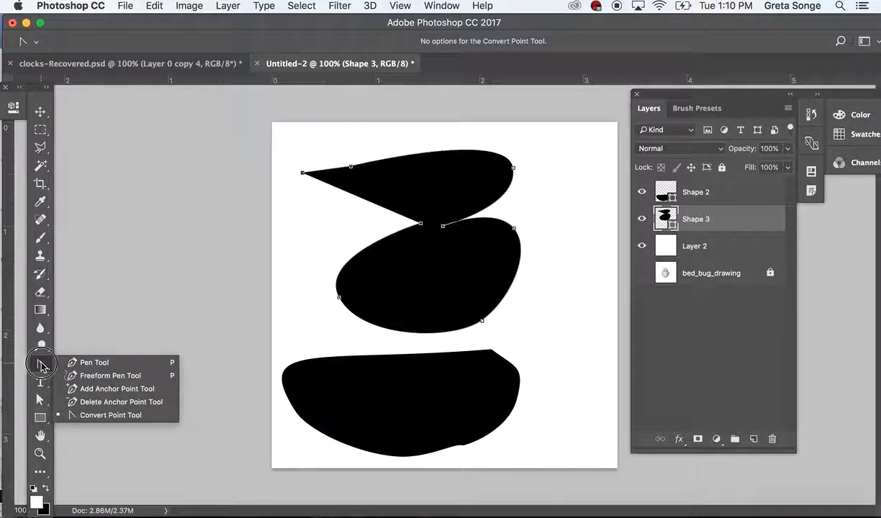
pyautogui.click(81, 362)
pyautogui.click(757, 193)
pyautogui.press('BackSpace')
pyautogui.press('BackSpace')
pyautogui.press('BackSpace')
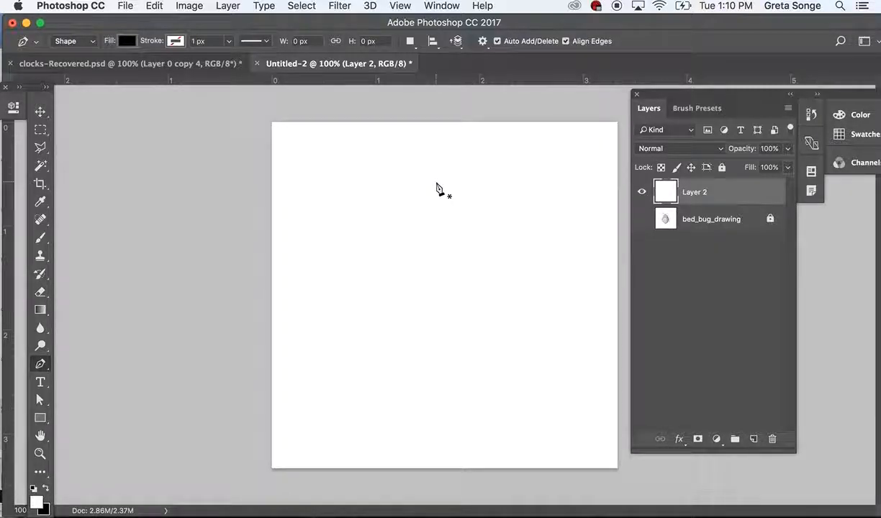
# Step: Draw a closed, roughly circular shape with four smooth anchor points, about 514 by 510 px, near the canvas's centre
pyautogui.moveTo(430, 180); pyautogui.dragTo(473, 180)
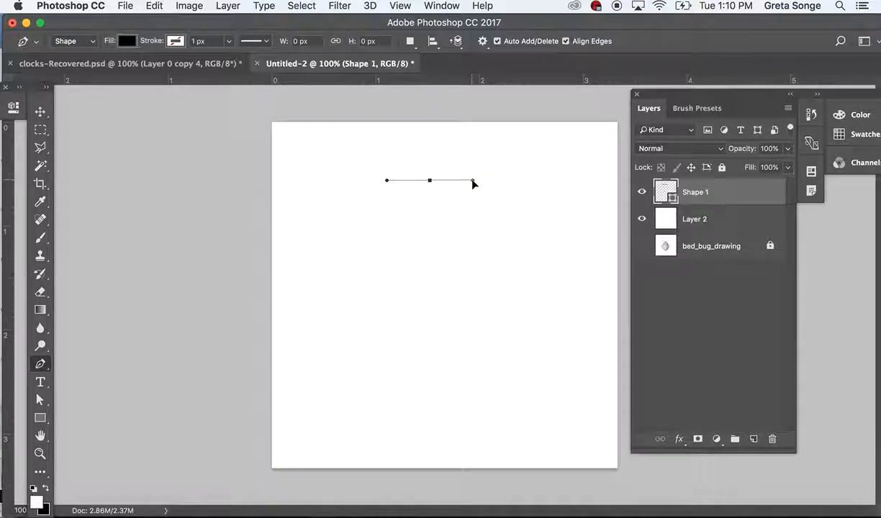
pyautogui.moveTo(524, 264); pyautogui.dragTo(525, 311)
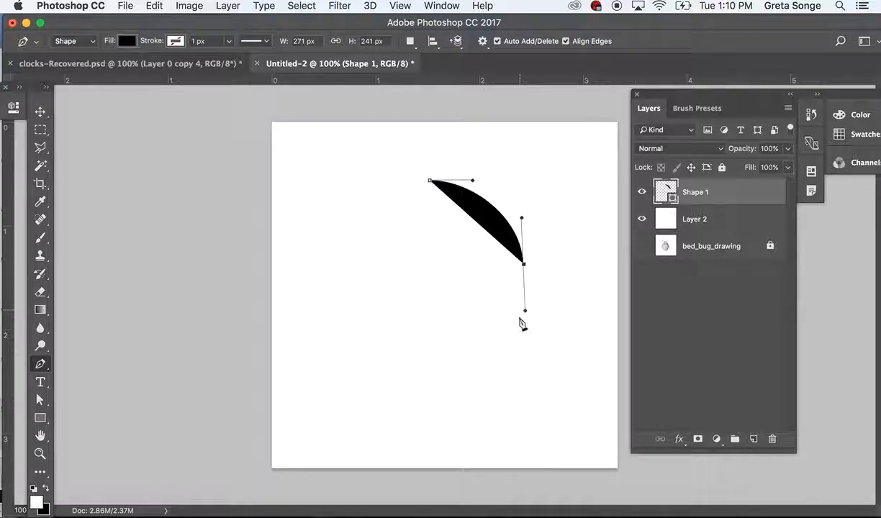
pyautogui.moveTo(429, 357); pyautogui.dragTo(367, 358)
pyautogui.moveTo(346, 256); pyautogui.dragTo(346, 224)
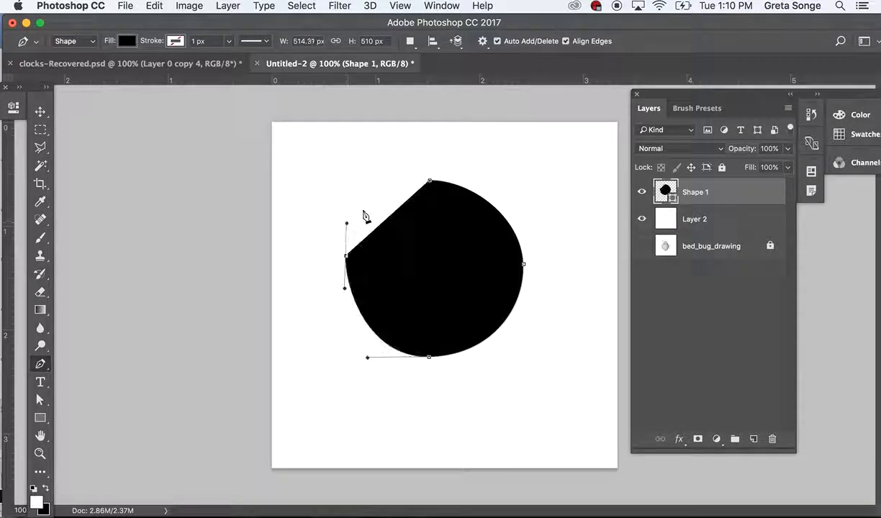
pyautogui.moveTo(430, 181); pyautogui.dragTo(481, 184)
pyautogui.press('a')
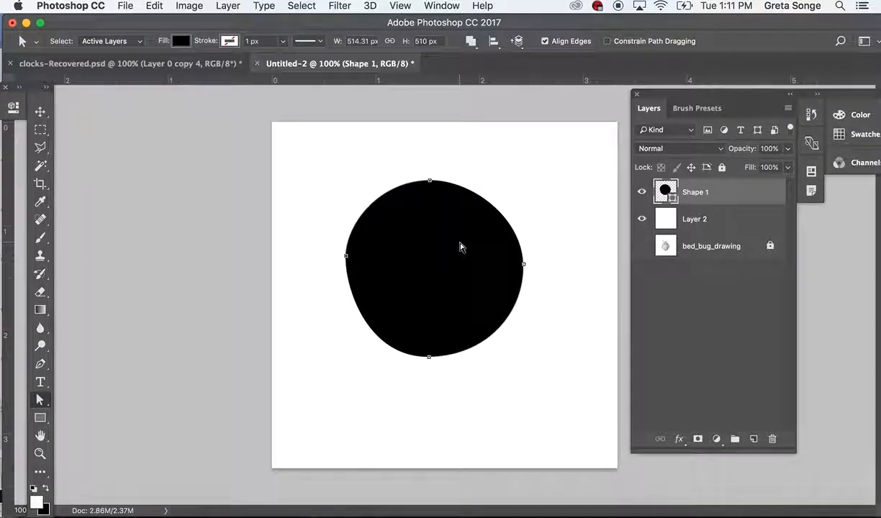
# Step: Move the round shape toward the upper-left corner of the canvas
pyautogui.click(468, 269)
pyautogui.moveTo(469, 268); pyautogui.dragTo(381, 222)
pyautogui.press('v')
pyautogui.click(387, 263)
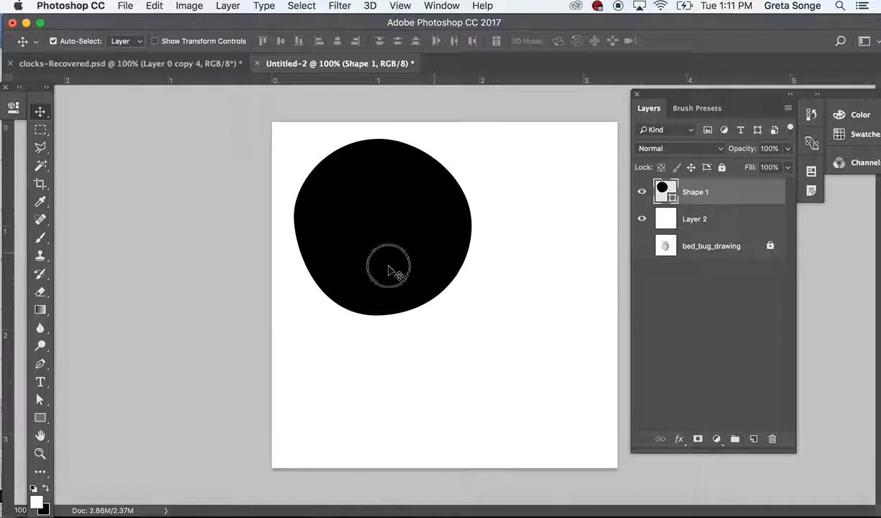
pyautogui.press('a')
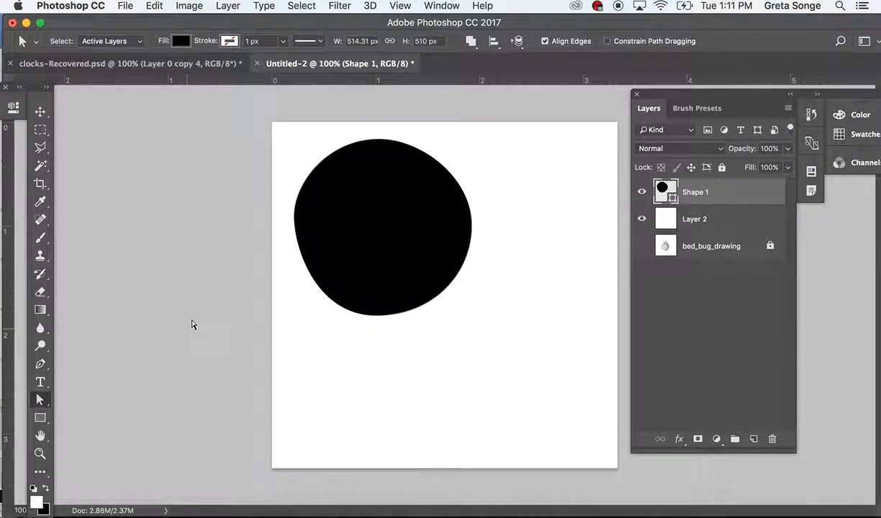
# Step: Lengthen both curve handles of the round shape's bottom anchor point to fill out its lower-left and lower-right curves
pyautogui.click(377, 314)
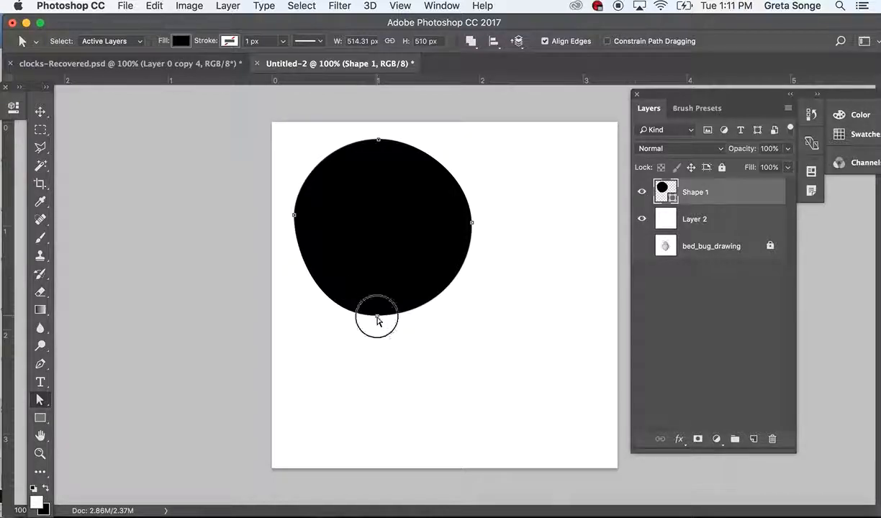
pyautogui.moveTo(316, 316); pyautogui.dragTo(292, 314)
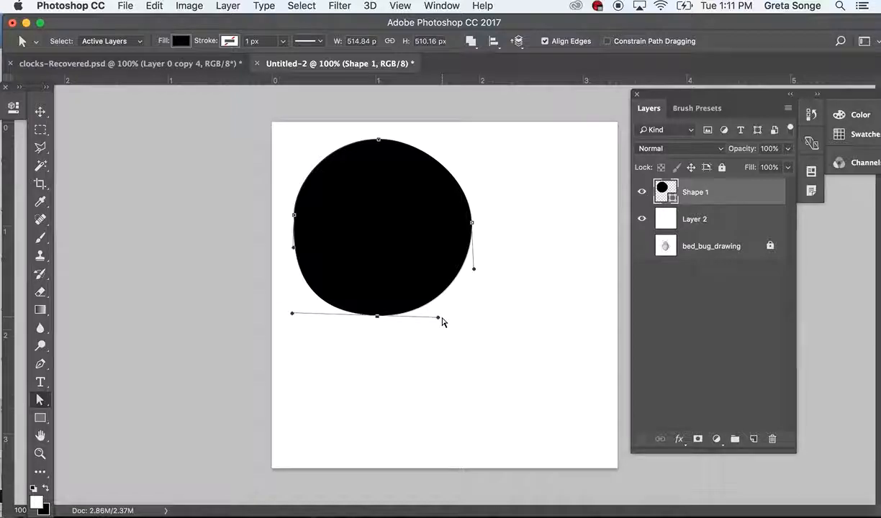
pyautogui.moveTo(440, 318); pyautogui.dragTo(451, 319)
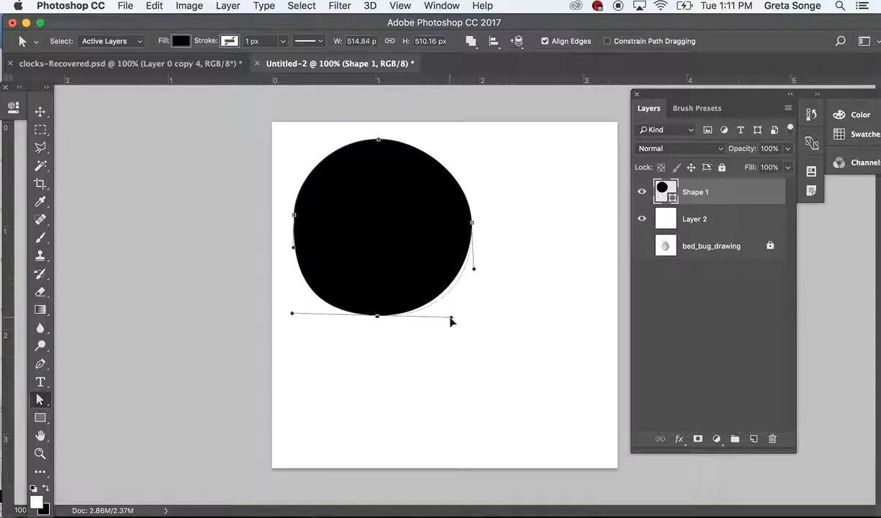
# Step: Move the round shape's left, top and right anchor points slightly outward, enlarging it to about 566 by 535 px
pyautogui.click(295, 216)
pyautogui.moveTo(295, 215); pyautogui.dragTo(286, 215)
pyautogui.moveTo(379, 140); pyautogui.dragTo(379, 131)
pyautogui.moveTo(472, 226); pyautogui.dragTo(481, 224)
pyautogui.click(504, 262)
pyautogui.click(405, 252)
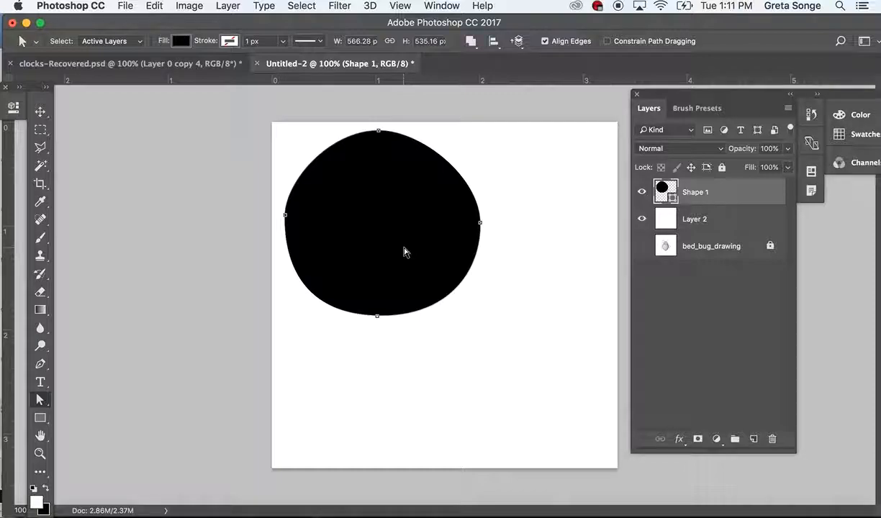
# Step: Delete the round shape's right anchor point, and remove the remaining half of the shape
pyautogui.click(480, 224)
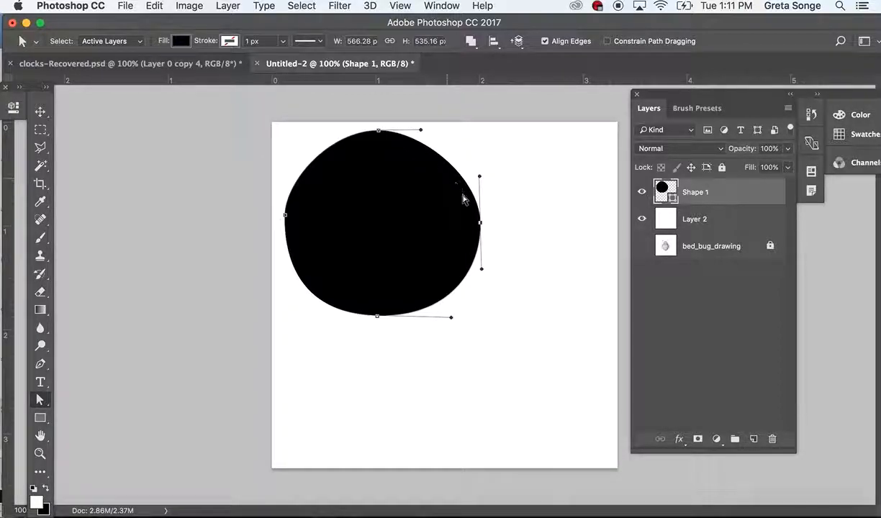
pyautogui.press('Delete')
pyautogui.press('p')
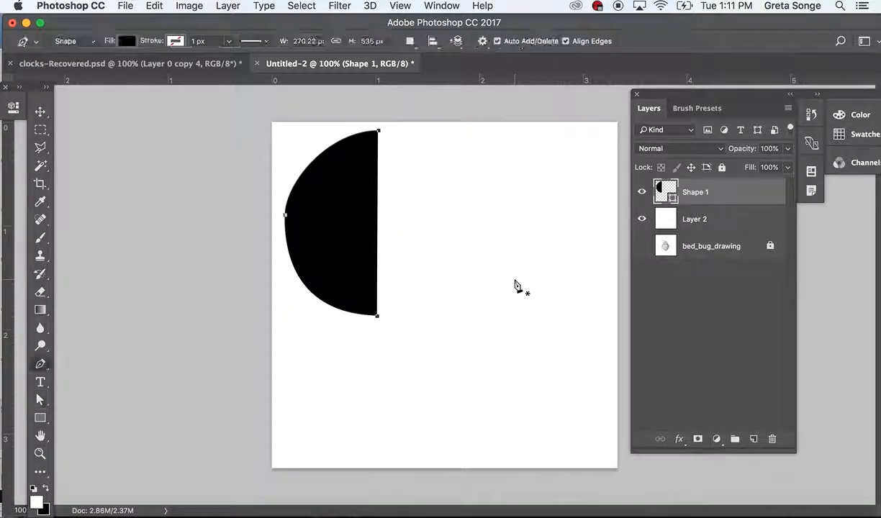
pyautogui.press('Delete')
# Step: Draw a closed, distorted four-point shape using very long curve handles with the Pen Tool
pyautogui.moveTo(391, 194); pyautogui.dragTo(578, 153)
pyautogui.moveTo(537, 254); pyautogui.dragTo(563, 347)
pyautogui.moveTo(453, 384); pyautogui.dragTo(393, 382)
pyautogui.moveTo(346, 295); pyautogui.dragTo(290, 215)
pyautogui.moveTo(391, 194); pyautogui.dragTo(604, 225)
# Step: Undo the closing curve, delete the distorted shape, and restore the white Layer 2
pyautogui.press('super+z')
pyautogui.press('Delete')
pyautogui.press('Delete')
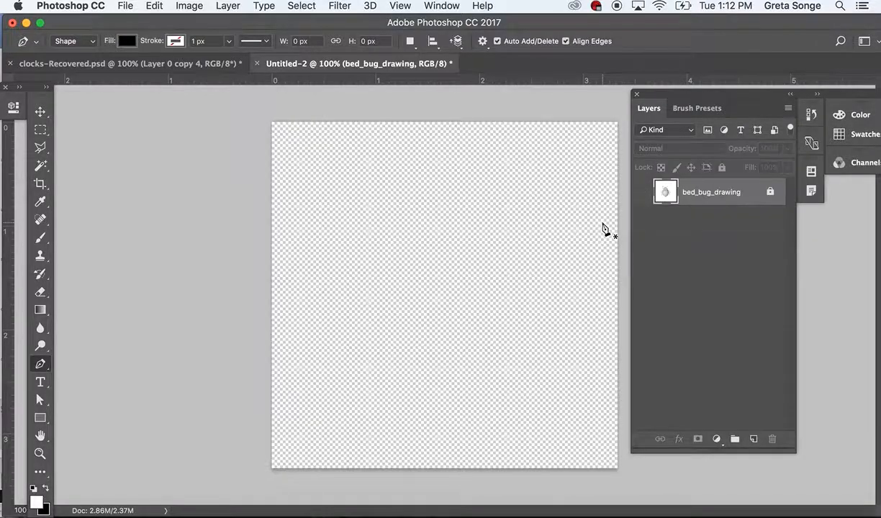
pyautogui.press('super+z')
# Step: Draw a closed, irregular rounded shape with four anchor points, about 468 px high, in the canvas's upper middle
pyautogui.moveTo(426, 170); pyautogui.dragTo(481, 162)
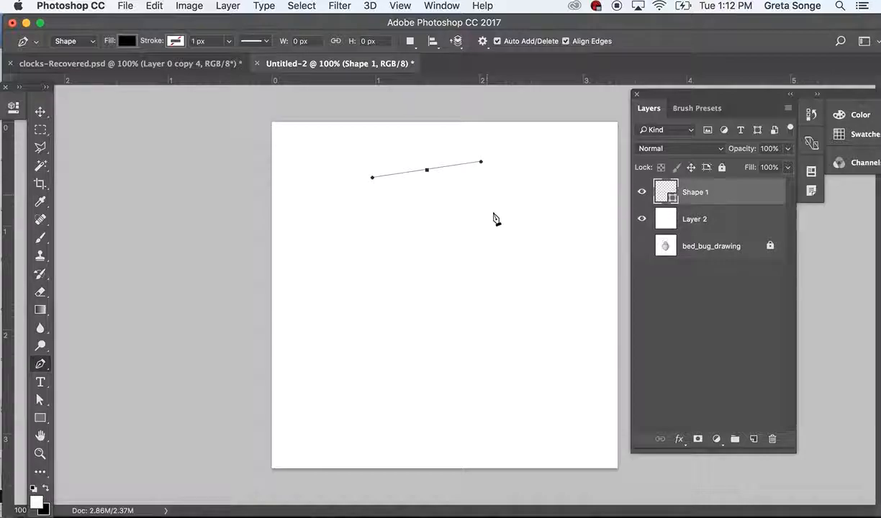
pyautogui.moveTo(516, 261); pyautogui.dragTo(518, 289)
pyautogui.moveTo(520, 310); pyautogui.dragTo(520, 306)
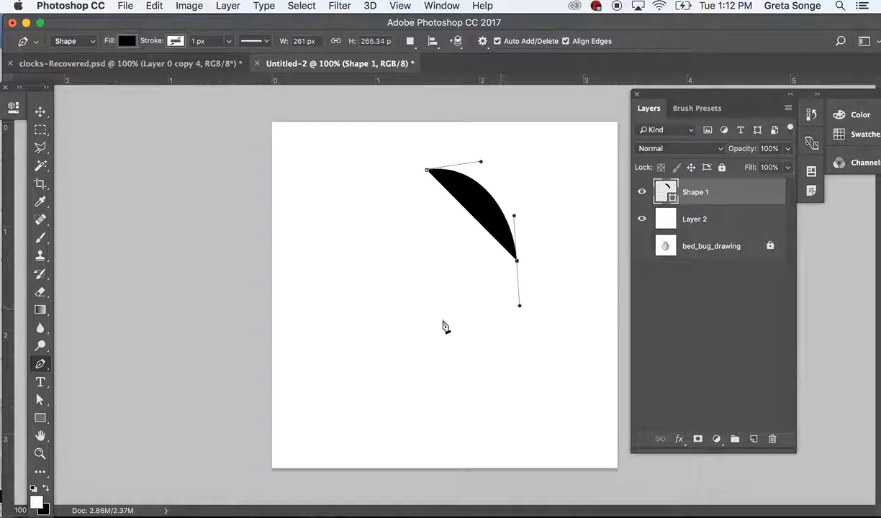
pyautogui.moveTo(422, 330); pyautogui.dragTo(380, 325)
pyautogui.moveTo(369, 216); pyautogui.dragTo(381, 186)
pyautogui.click(424, 172)
pyautogui.click(427, 170)
# Step: Move the irregular shape's left anchor point down and outward, making the shape about 506 px wide
pyautogui.press('a')
pyautogui.click(370, 217)
pyautogui.moveTo(368, 214); pyautogui.dragTo(344, 229)
pyautogui.click(525, 199)
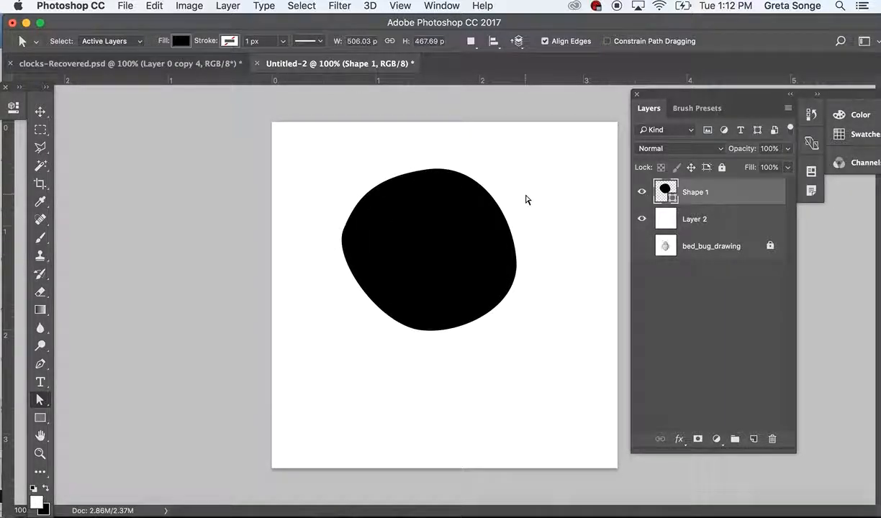
# Step: Delete the irregular shape and the white Layer 2, and show the bed_bug_drawing layer
pyautogui.press('v')
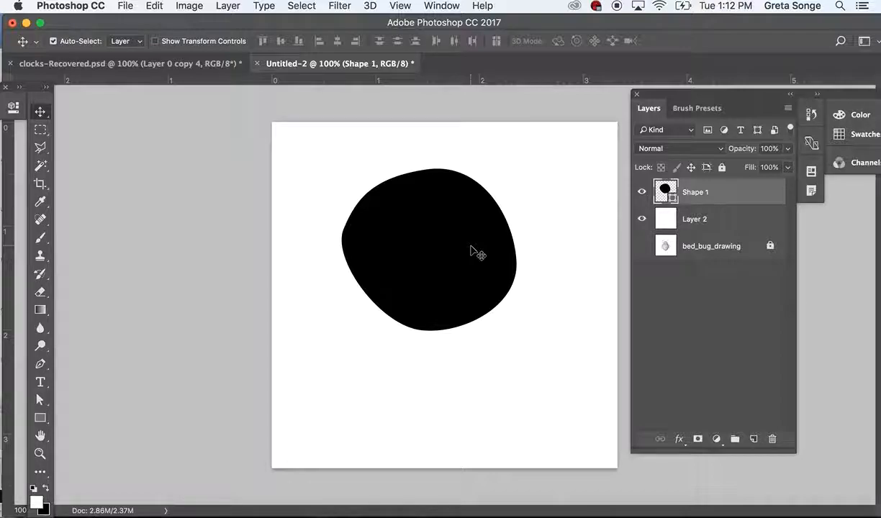
pyautogui.press('BackSpace')
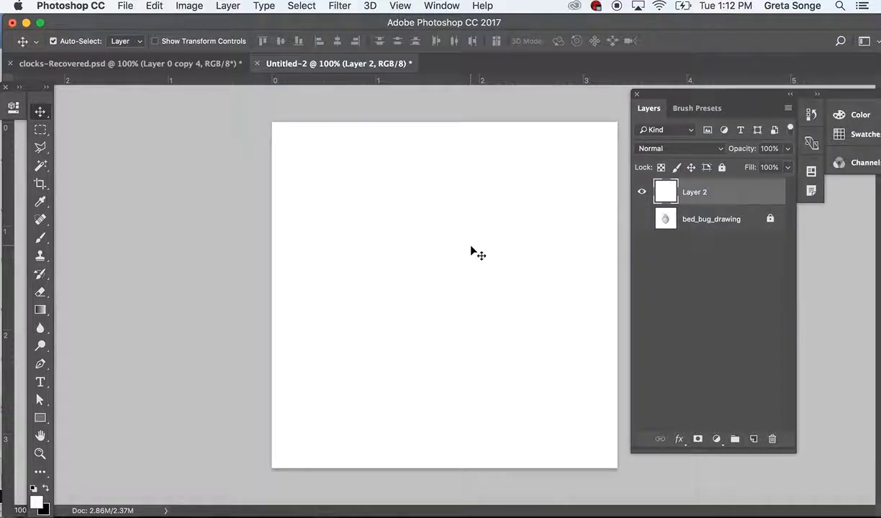
pyautogui.click(640, 221)
pyautogui.press('BackSpace')
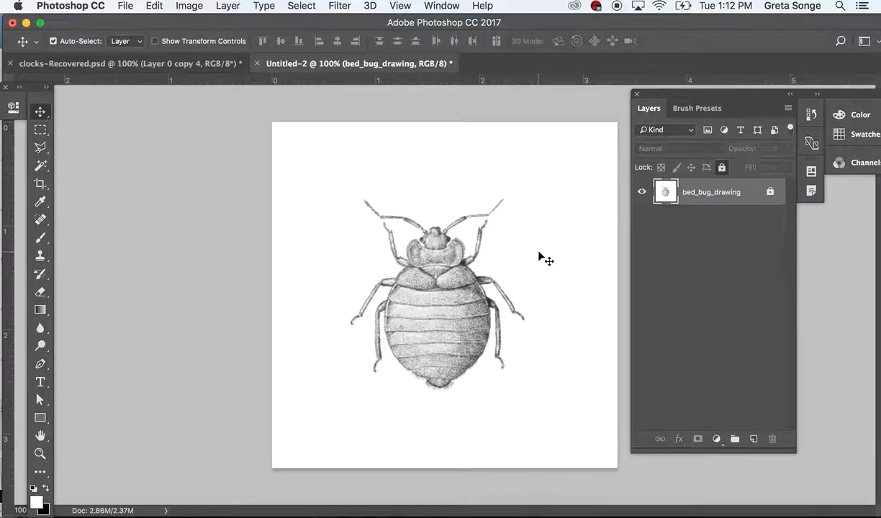
# Step: Add a layer above the bed bug drawing and trace the concave upper edge of the plate behind the head with the Pen Tool
pyautogui.click(753, 440)
pyautogui.press('super+plus')
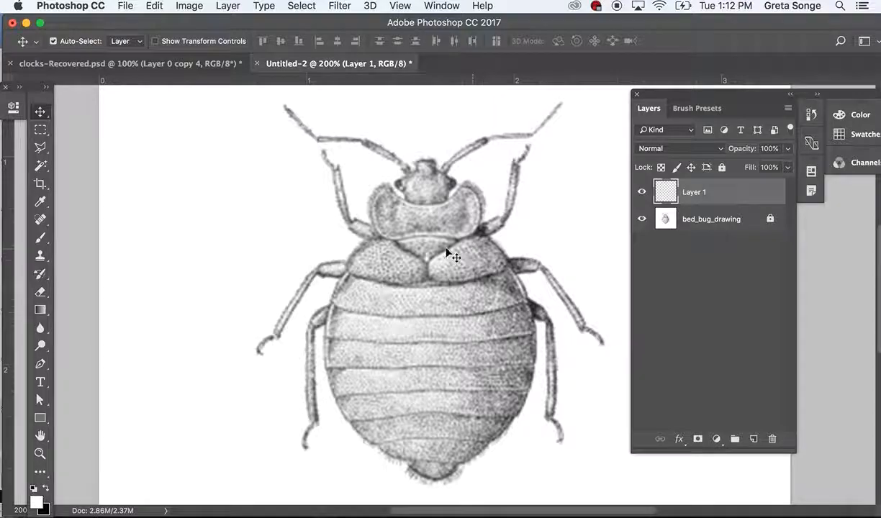
pyautogui.press('p')
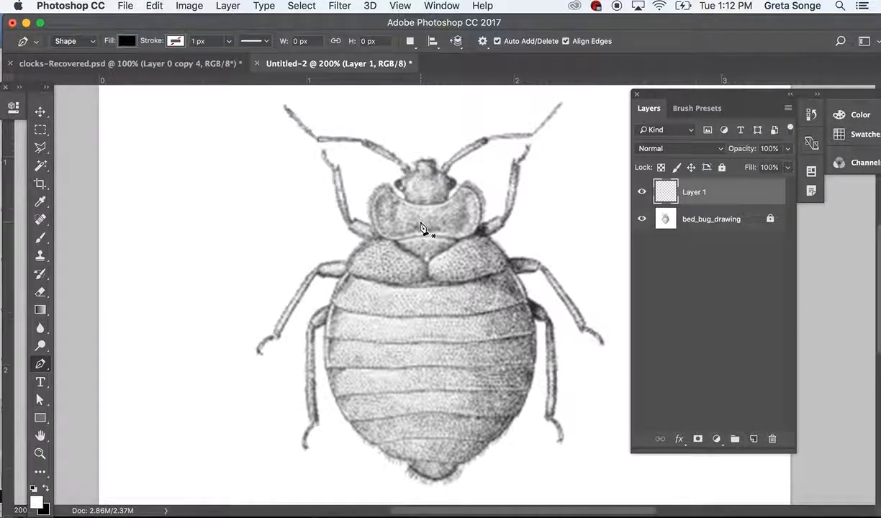
pyautogui.press('super+plus')
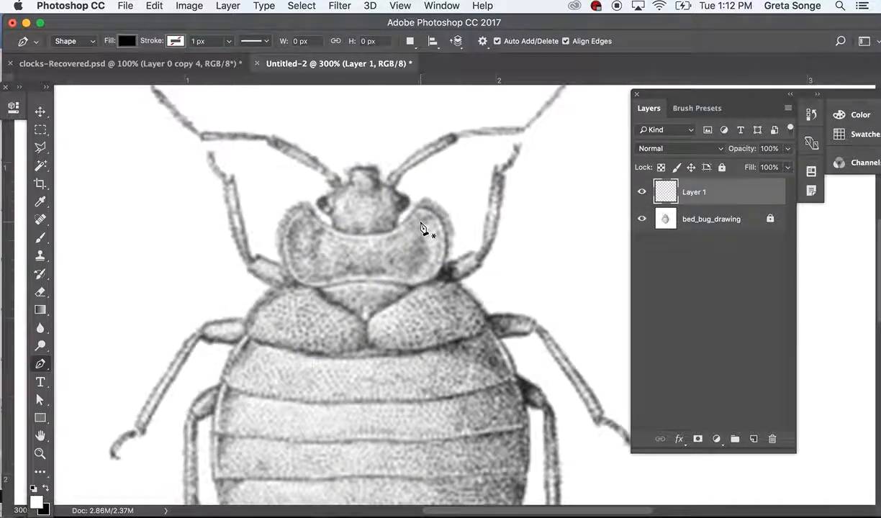
pyautogui.press('super+plus')
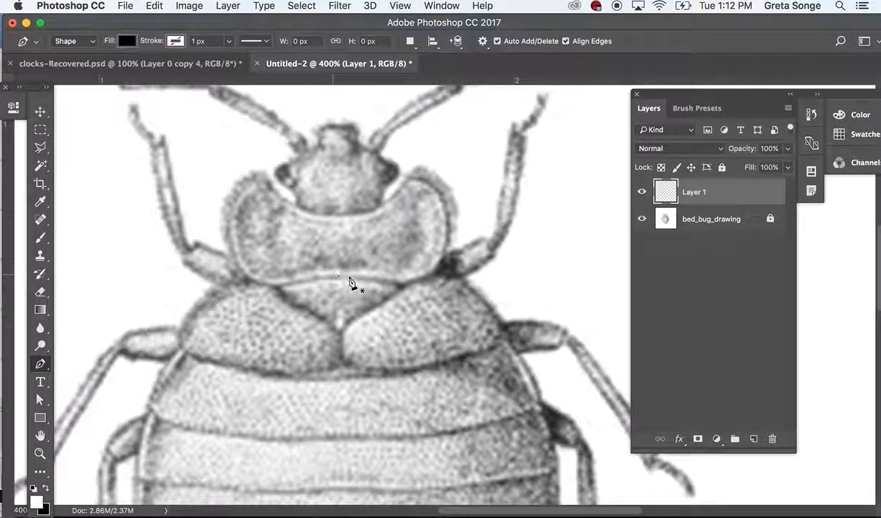
pyautogui.click(261, 173)
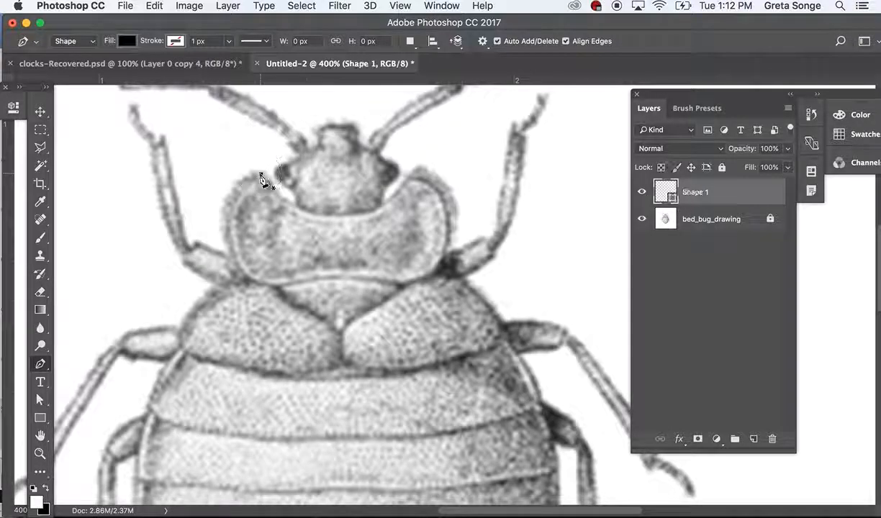
pyautogui.moveTo(341, 218); pyautogui.dragTo(452, 220)
pyautogui.click(414, 180)
# Step: Trace the plate's right side, arched bottom edge and left lobe, closing the black shape at about 159 by 81 px
pyautogui.moveTo(441, 265); pyautogui.dragTo(432, 281)
pyautogui.click(401, 286)
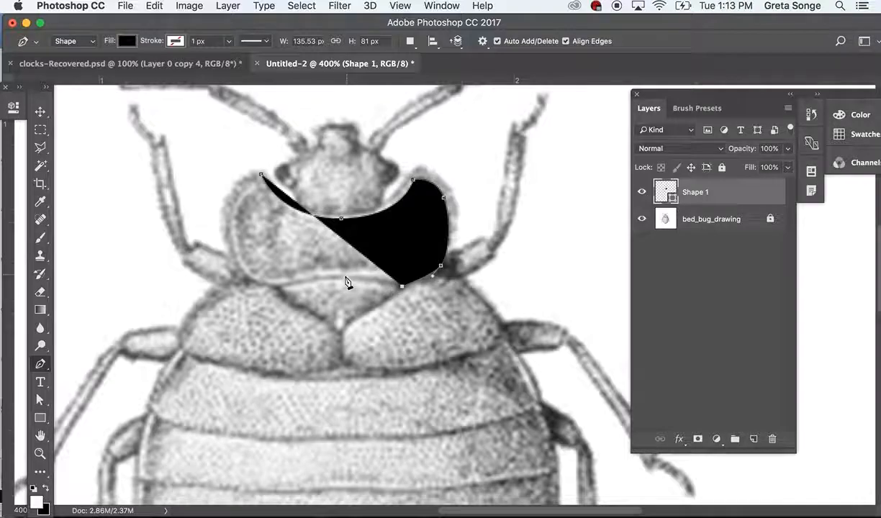
pyautogui.moveTo(342, 279); pyautogui.dragTo(311, 277)
pyautogui.click(271, 286)
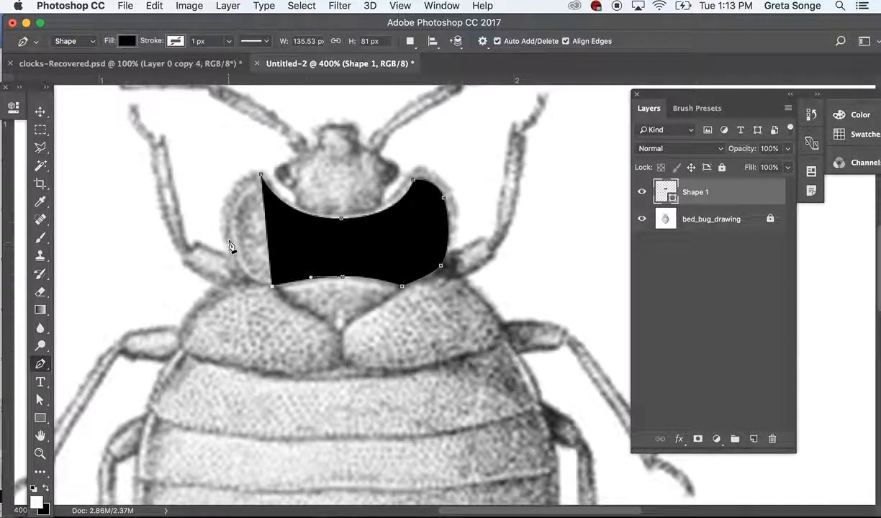
pyautogui.moveTo(230, 239); pyautogui.dragTo(276, 175)
pyautogui.press('a')
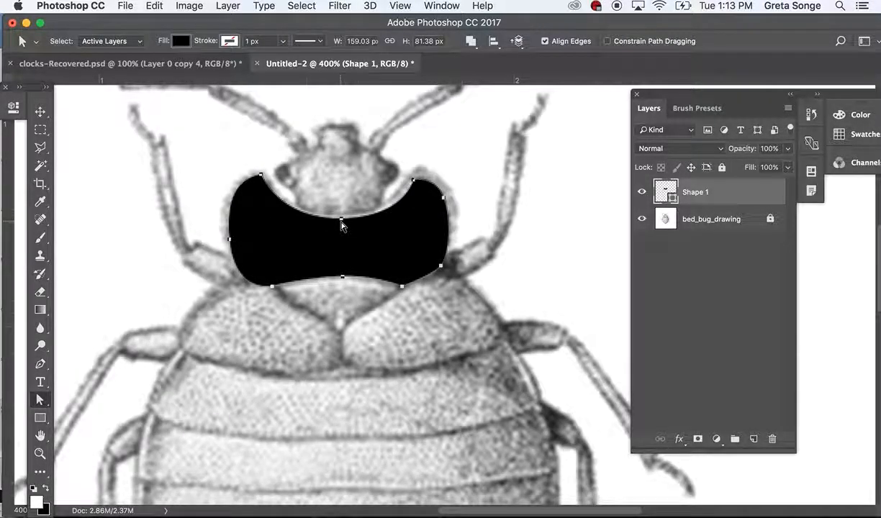
# Step: Shift the anchor point at the middle of the plate's concave upper edge slightly left and shorten both its direction handles
pyautogui.click(341, 219)
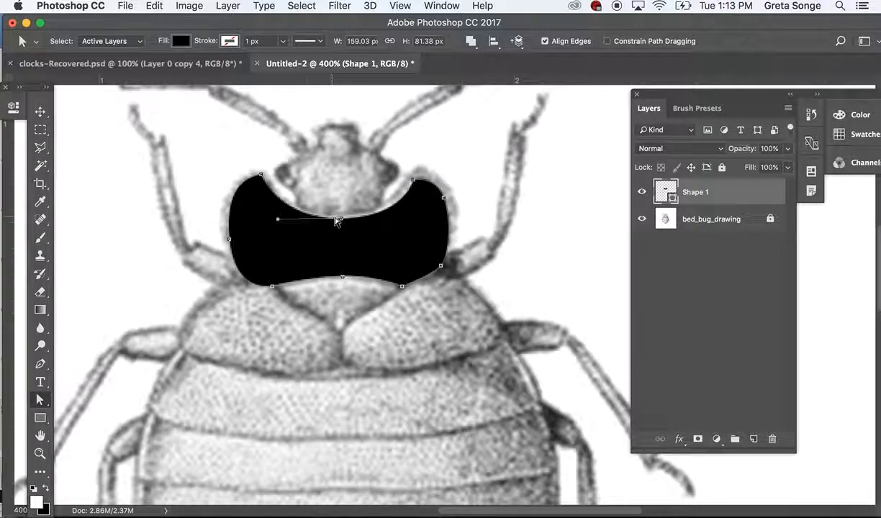
pyautogui.moveTo(341, 222); pyautogui.dragTo(338, 222)
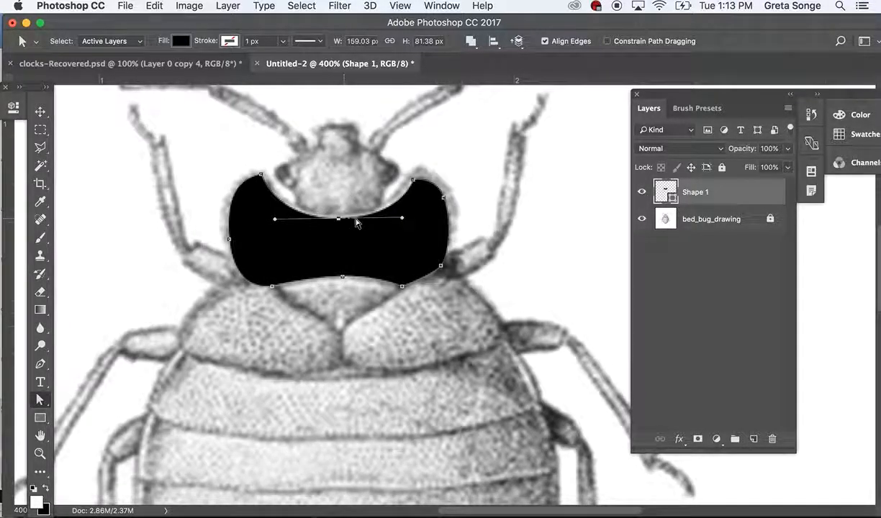
pyautogui.moveTo(402, 217); pyautogui.dragTo(397, 217)
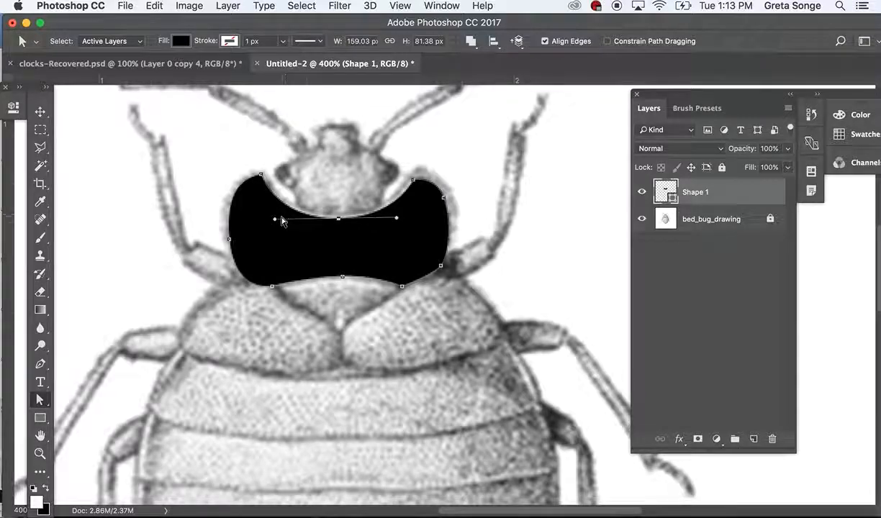
pyautogui.moveTo(275, 220); pyautogui.dragTo(289, 219)
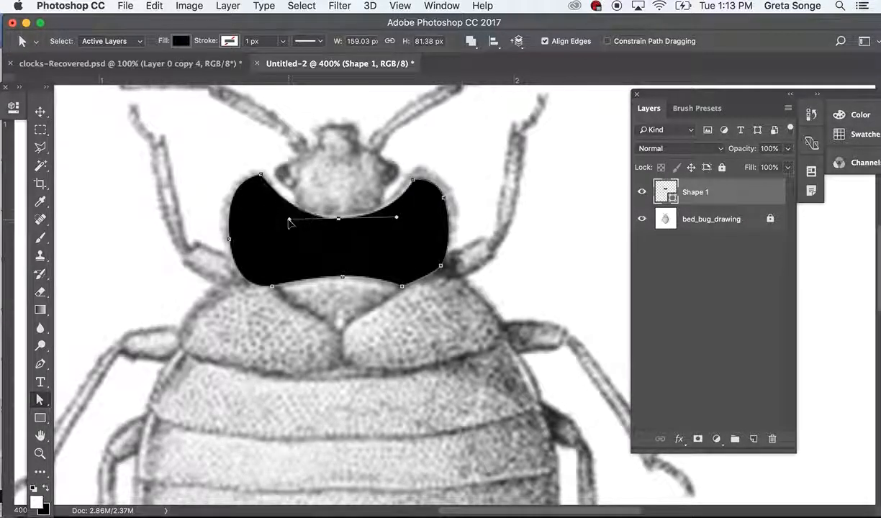
# Step: Raise the plate's upper-right corner slightly and pull its right-side anchor point and lower handle outward, making the shape about 165 px wide
pyautogui.click(413, 180)
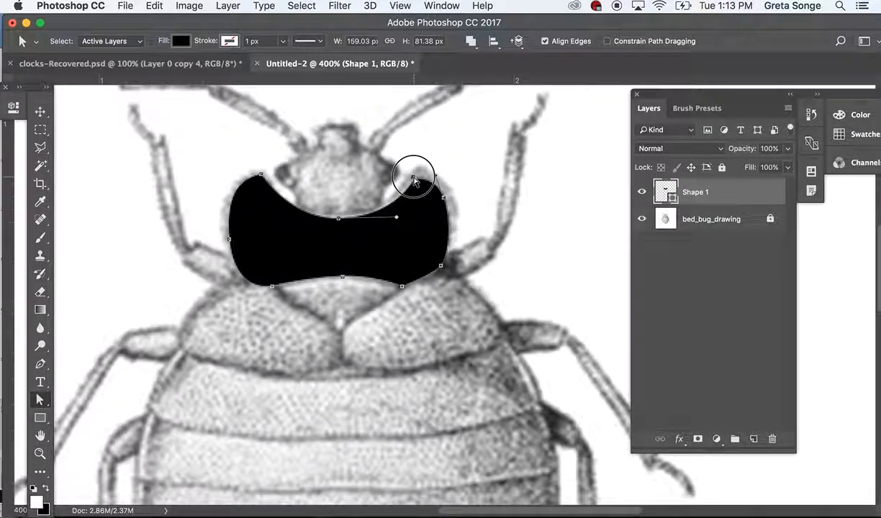
pyautogui.click(444, 198)
pyautogui.moveTo(446, 209); pyautogui.dragTo(450, 209)
pyautogui.click(459, 232)
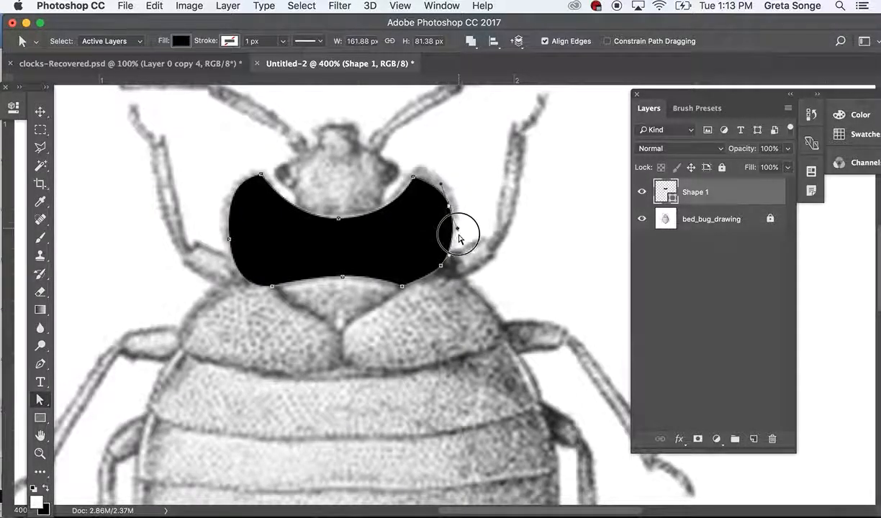
pyautogui.click(450, 208)
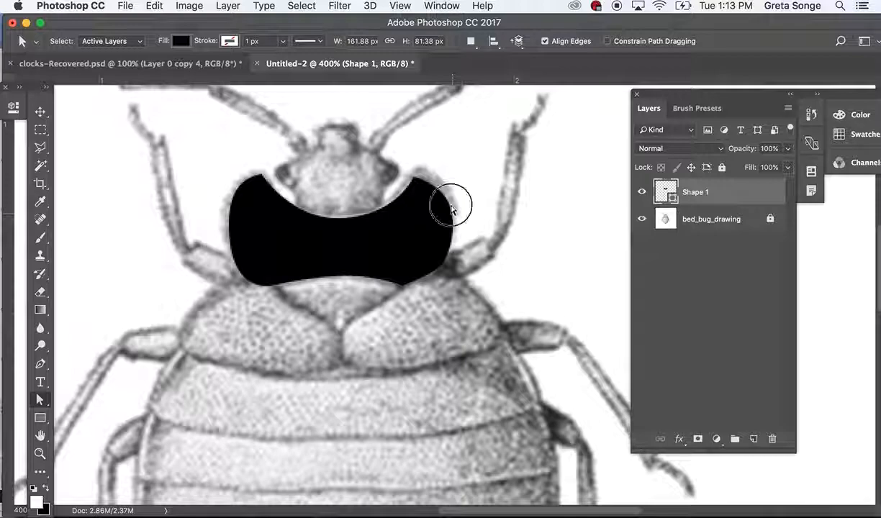
pyautogui.click(450, 209)
pyautogui.click(455, 235)
pyautogui.click(446, 209)
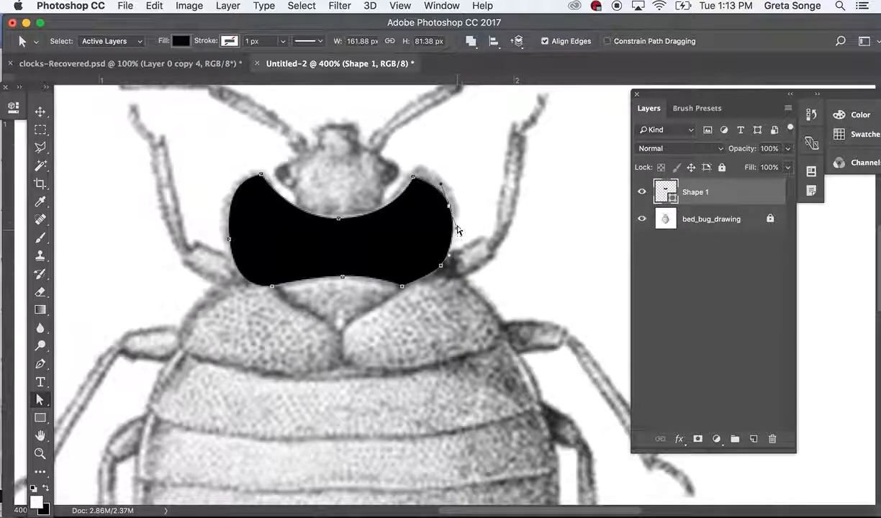
pyautogui.moveTo(458, 238); pyautogui.dragTo(460, 243)
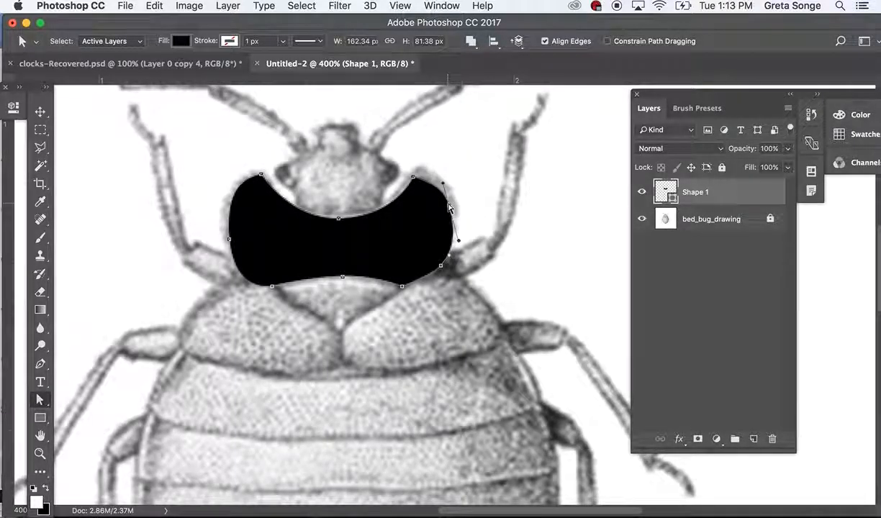
pyautogui.moveTo(458, 218); pyautogui.dragTo(453, 211)
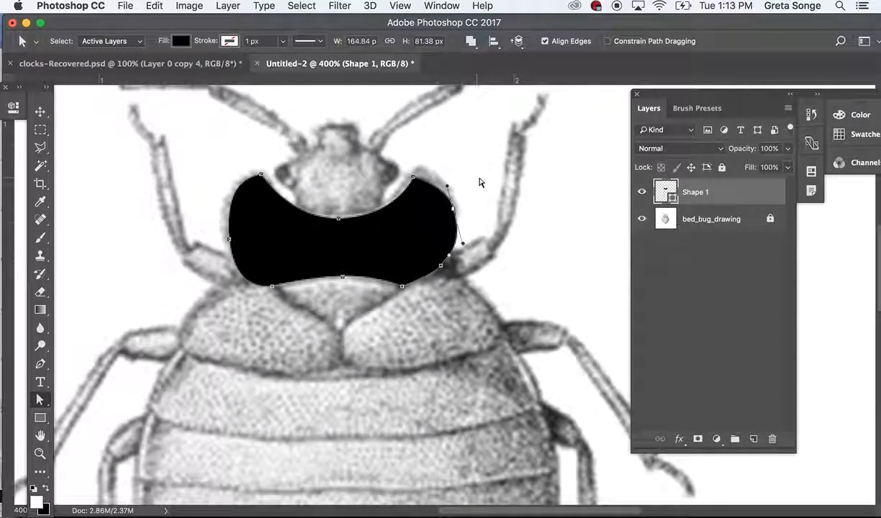
# Step: Move the plate's left-side anchor point up and outward to match the drawing, making the shape about 168 px wide
pyautogui.press('v')
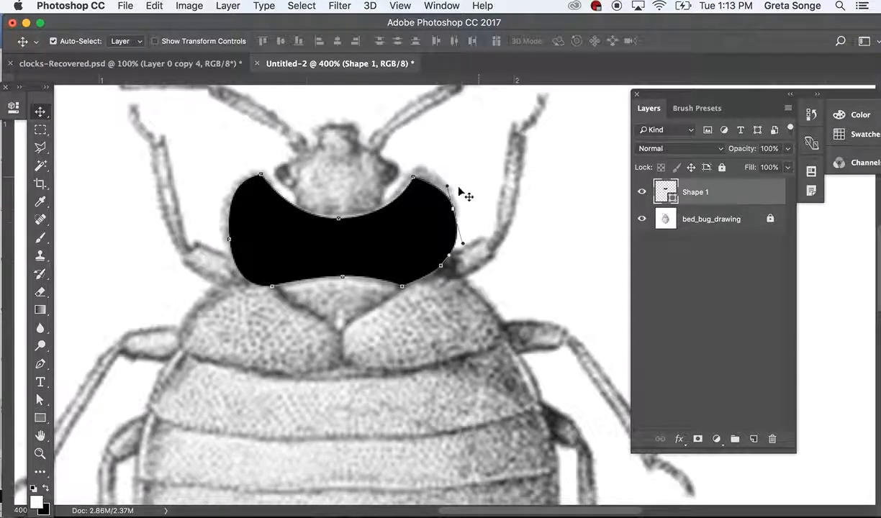
pyautogui.click(228, 244)
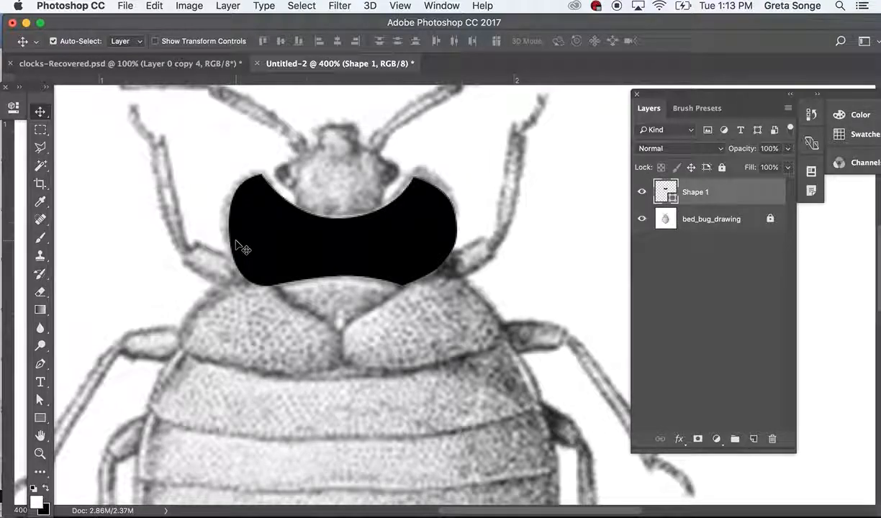
pyautogui.press('a')
pyautogui.click(229, 240)
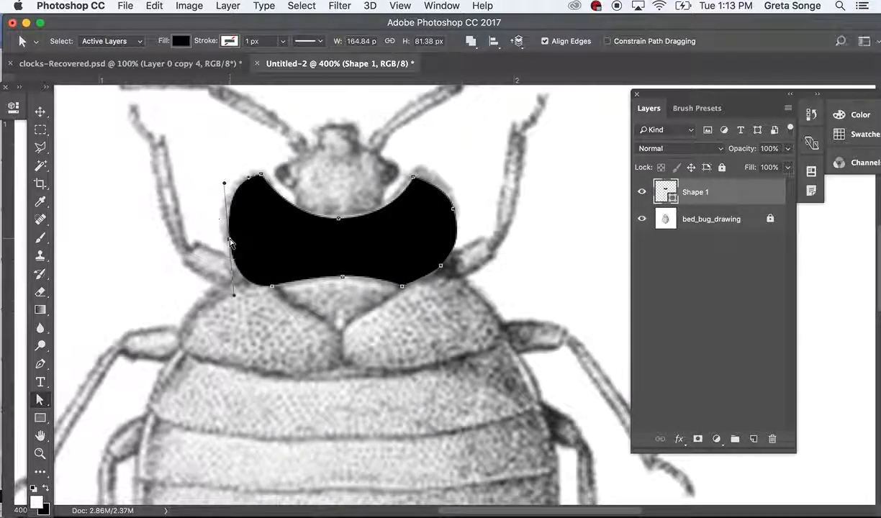
pyautogui.moveTo(229, 240)
pyautogui.mouseDown()
pyautogui.moveTo(228, 224)
pyautogui.moveTo(227, 232)
pyautogui.mouseUp()
pyautogui.click(454, 211)
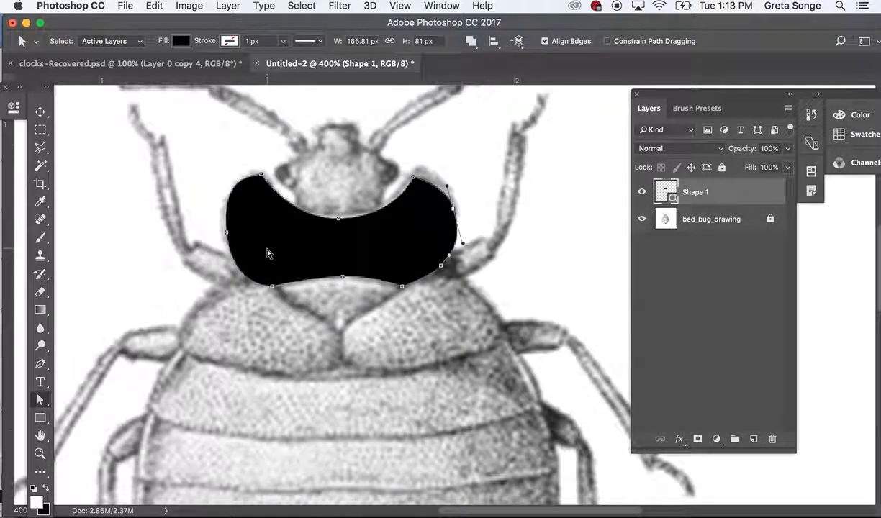
pyautogui.moveTo(227, 234); pyautogui.dragTo(225, 236)
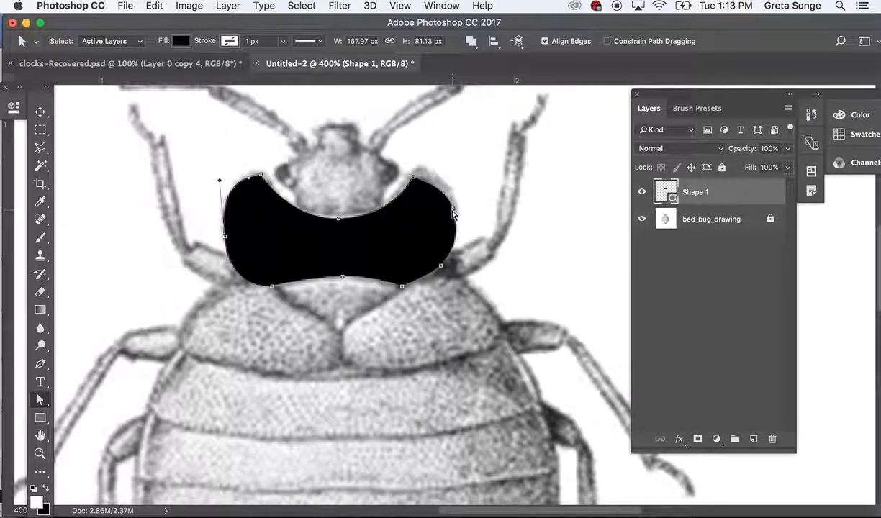
# Step: Delete the plate's lower-right anchor point, then reshape the right side by lowering its anchor and extending its lower handle, about 163 px wide overall
pyautogui.click(40, 365)
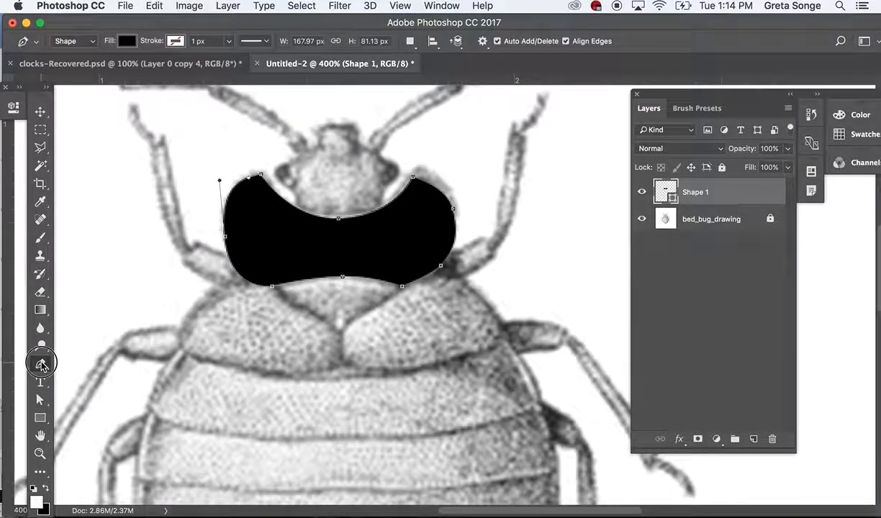
pyautogui.click(94, 402)
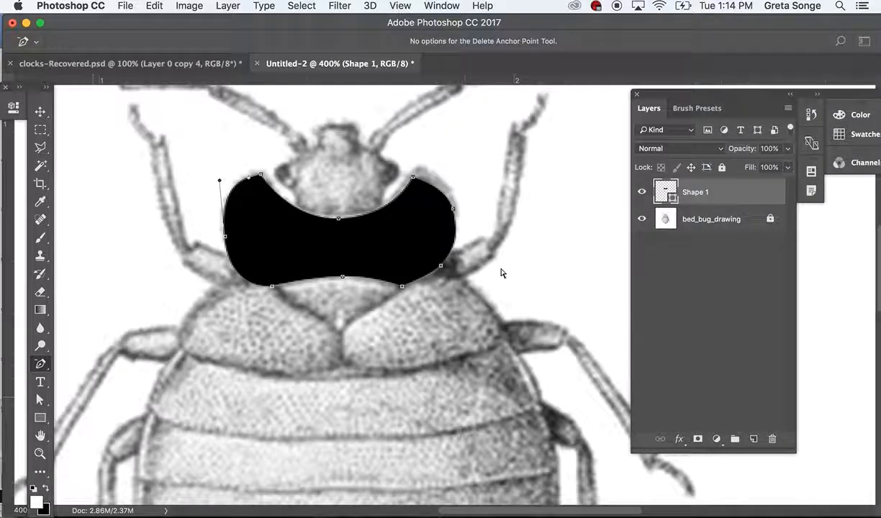
pyautogui.click(441, 266)
pyautogui.press('a')
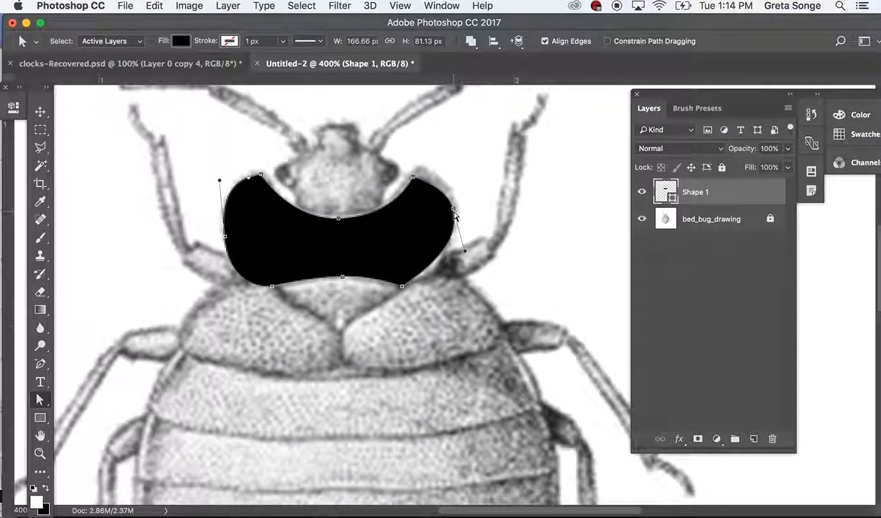
pyautogui.moveTo(453, 211); pyautogui.dragTo(448, 180)
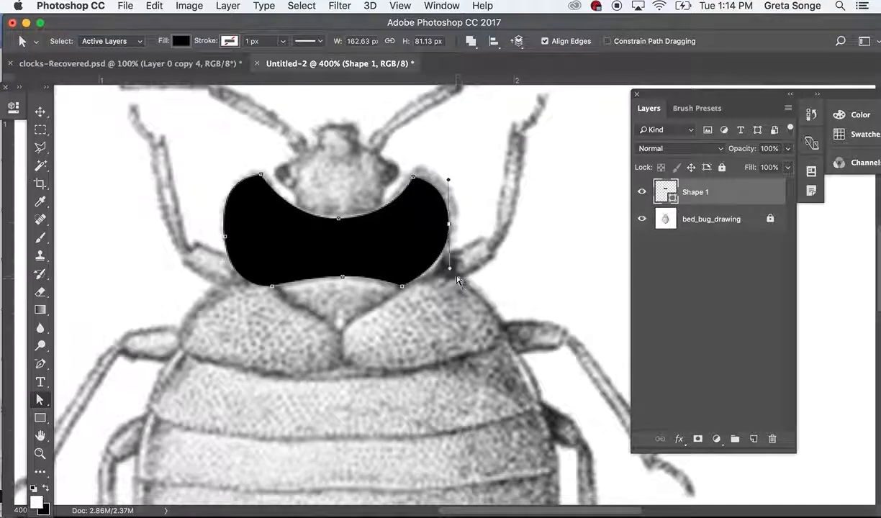
pyautogui.moveTo(450, 269); pyautogui.dragTo(450, 284)
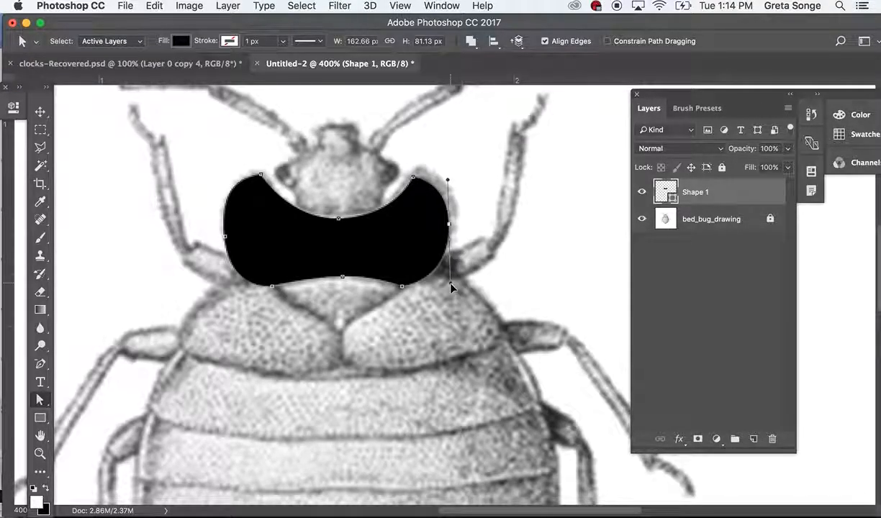
pyautogui.click(582, 266)
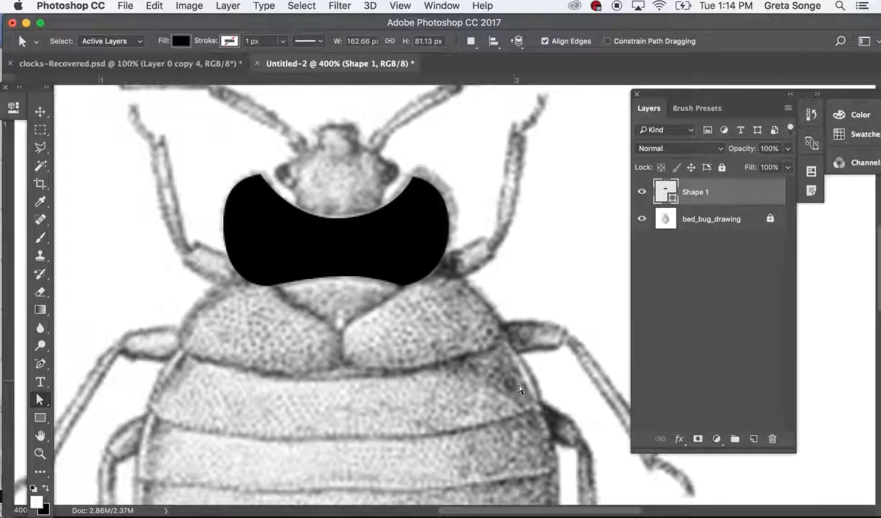
# Step: Unlock and delete the bed_bug_drawing layer, leaving only the traced black shape
pyautogui.press('super+minus')
pyautogui.press('super+minus')
pyautogui.press('super+minus')
pyautogui.press('super+minus')
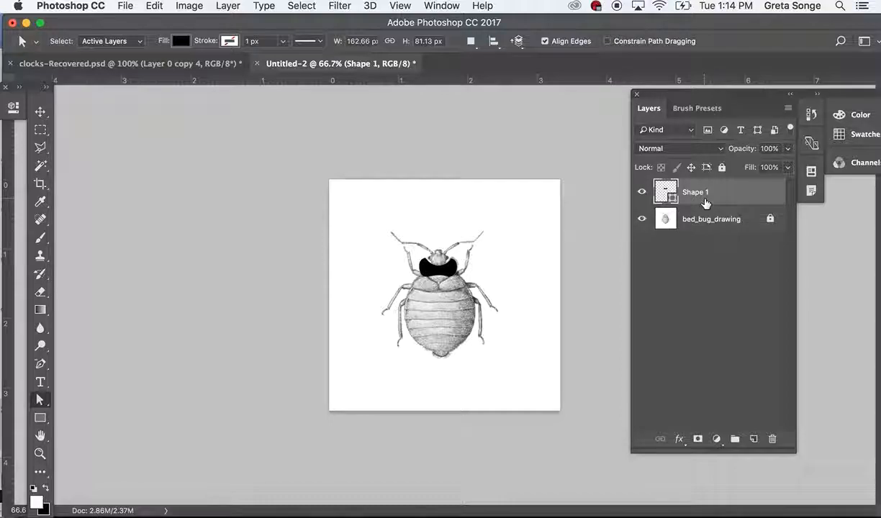
pyautogui.click(710, 218)
pyautogui.click(722, 161)
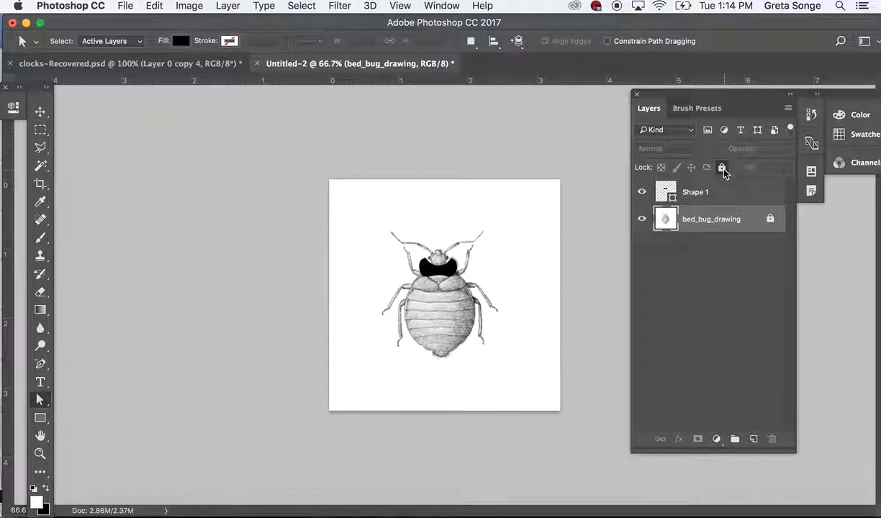
pyautogui.click(722, 168)
pyautogui.press('Delete')
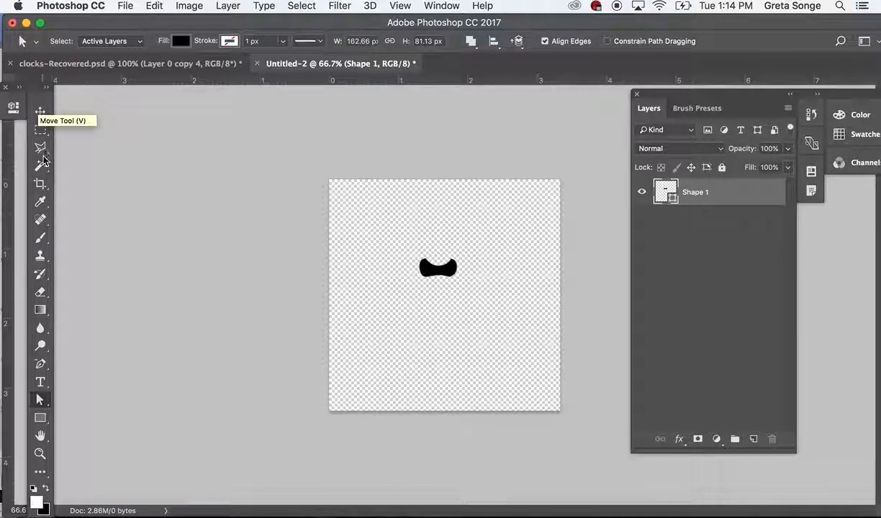
# Step: Crop the canvas closely around the black shape to about 231 by 172 px
pyautogui.click(40, 188)
pyautogui.moveTo(385, 230); pyautogui.dragTo(472, 315)
pyautogui.moveTo(410, 267); pyautogui.dragTo(426, 282)
pyautogui.press('Return')
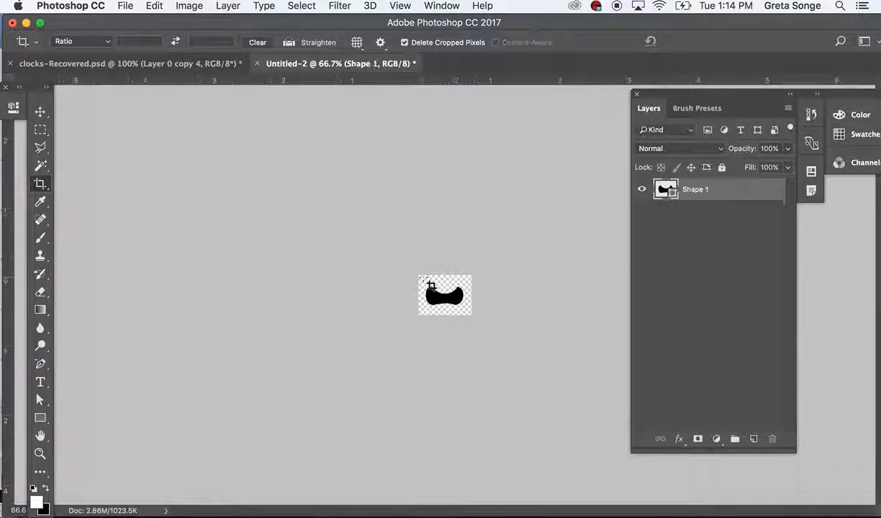
pyautogui.press('super+equal')
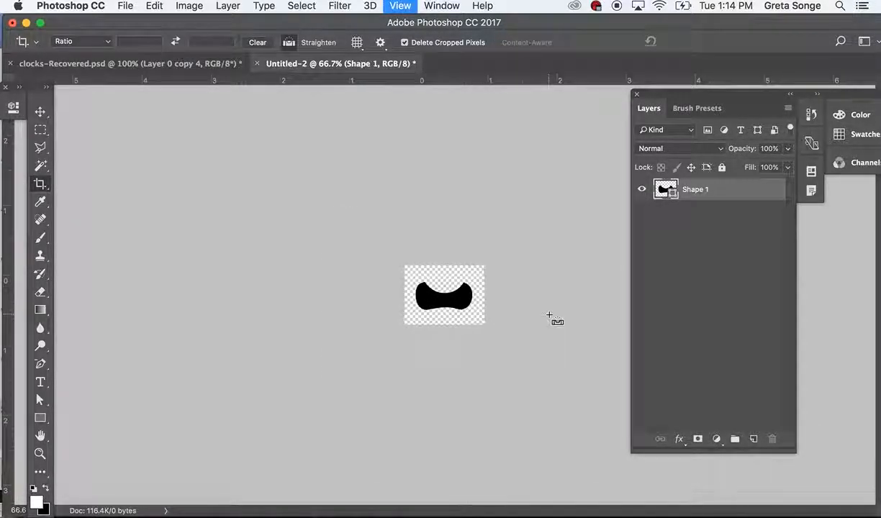
pyautogui.press('super+equal')
pyautogui.press('super+equal')
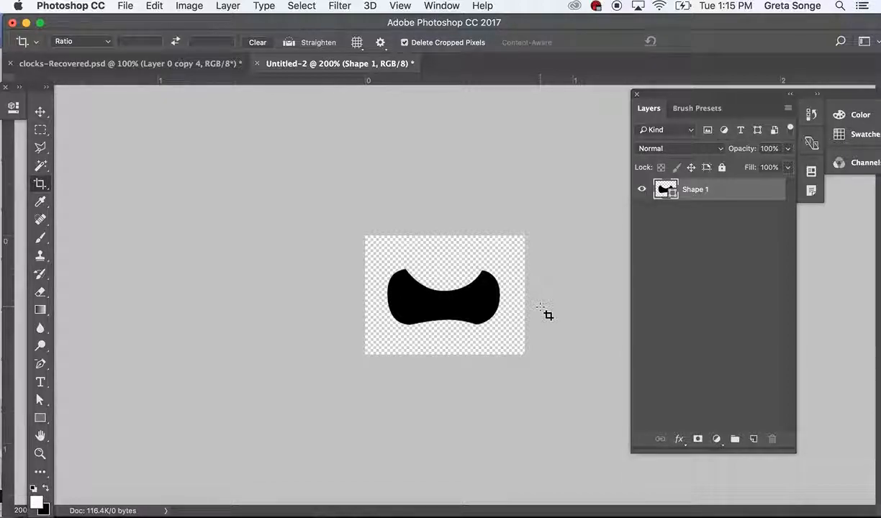
# Step: Export the cropped shape in SVG format to the Desktop with the file name bug1.svg
pyautogui.click(125, 6)
pyautogui.moveTo(161, 201)
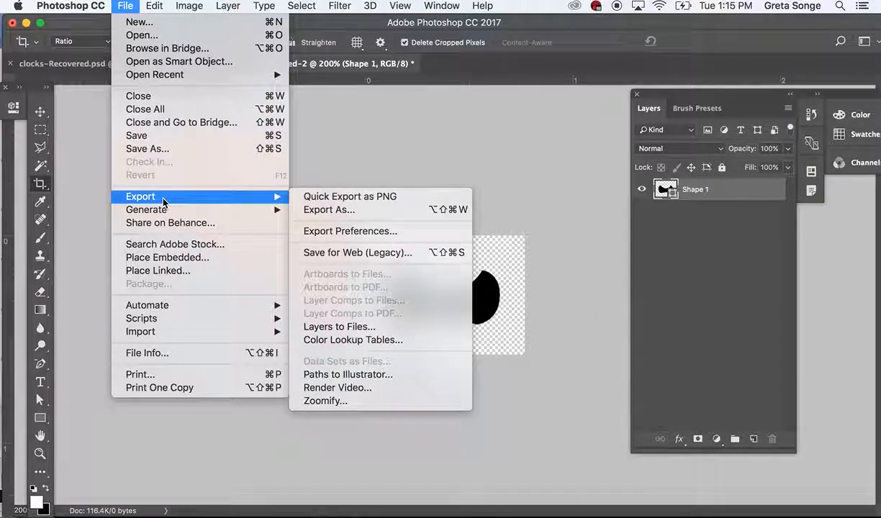
pyautogui.click(374, 211)
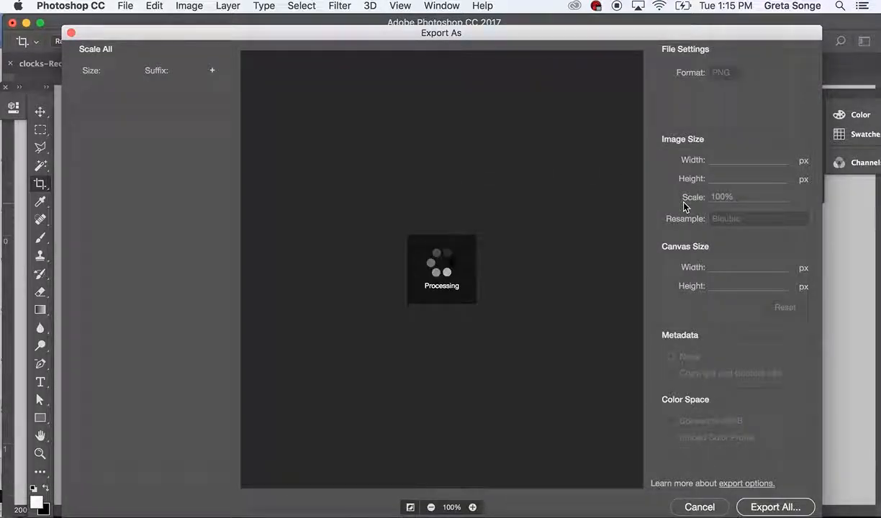
pyautogui.click(728, 73)
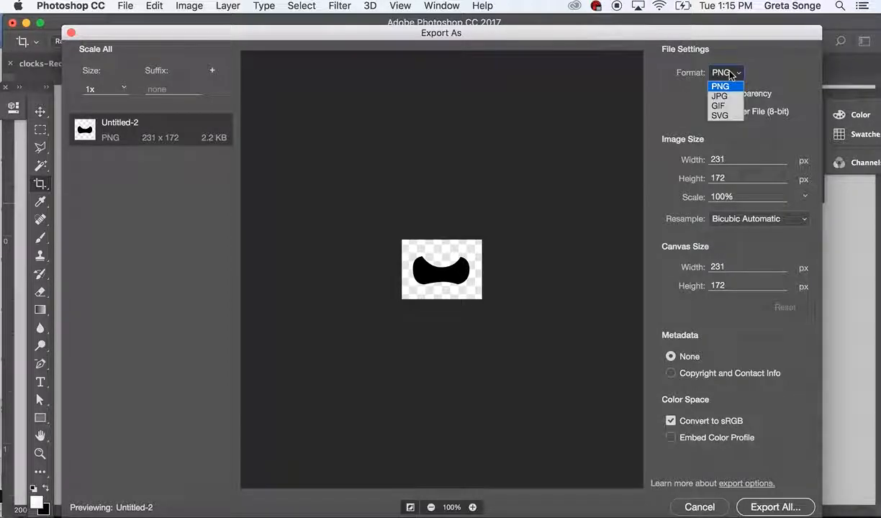
pyautogui.click(729, 116)
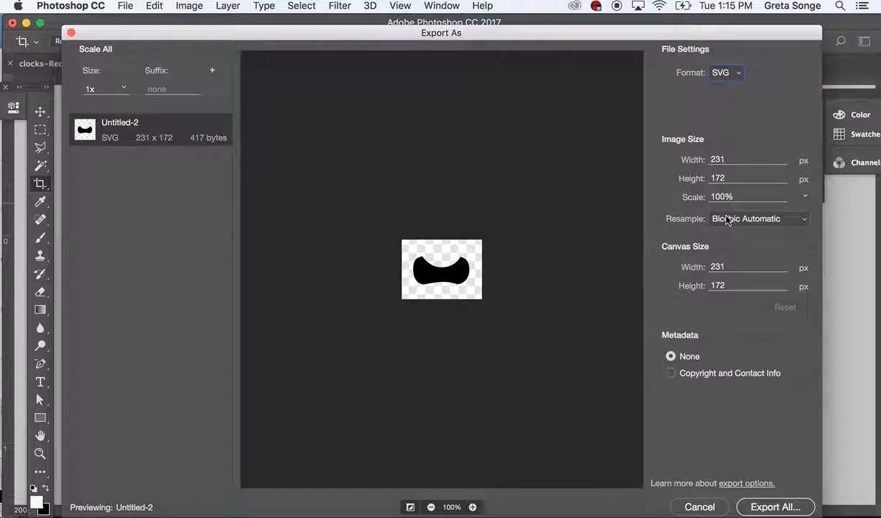
pyautogui.click(766, 508)
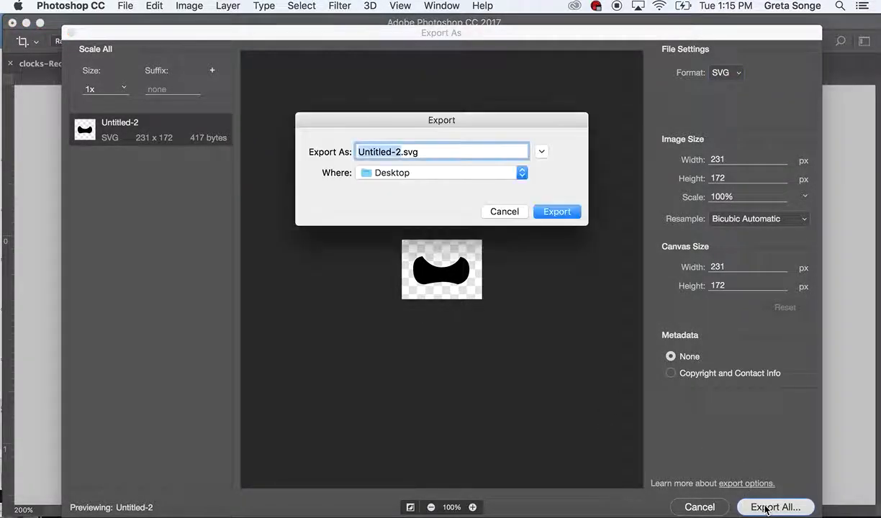
pyautogui.write('bug1')
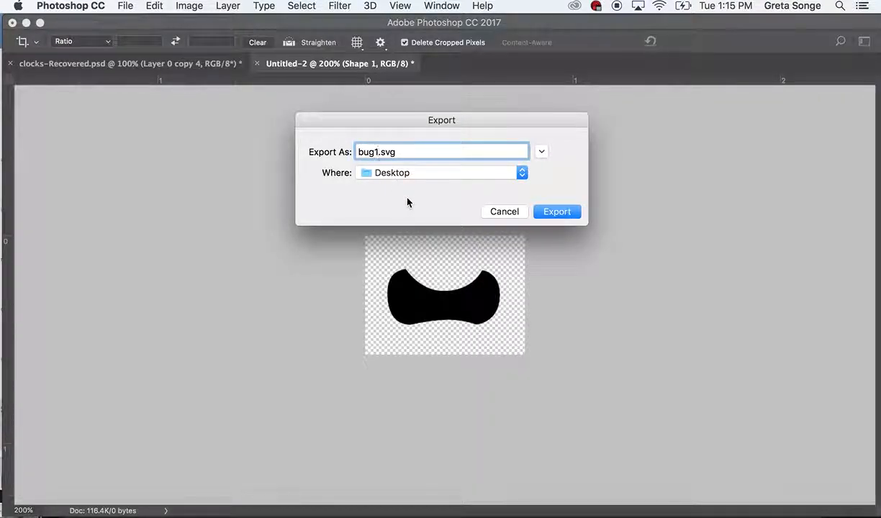
pyautogui.press('Return')
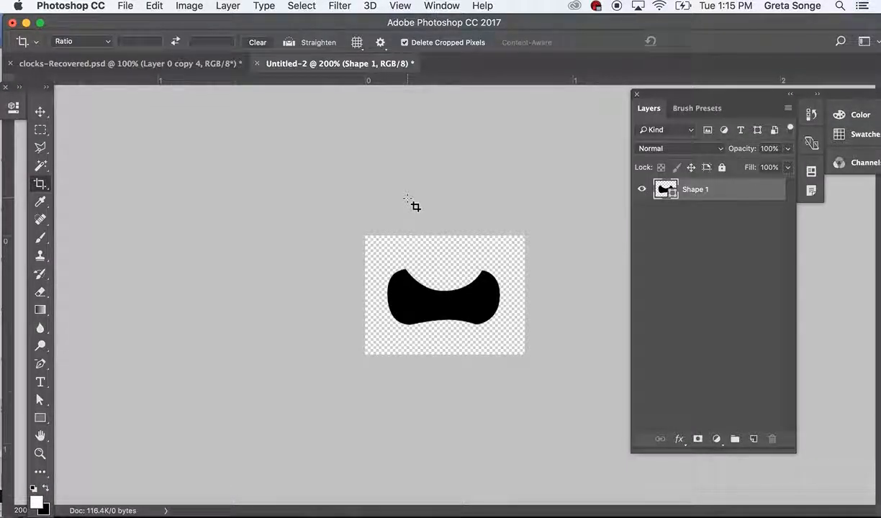
# Step: Switch to the empty Tinkercad design open in Chrome
pyautogui.moveTo(65, 23); pyautogui.dragTo(103, 63)
pyautogui.click(153, 33)
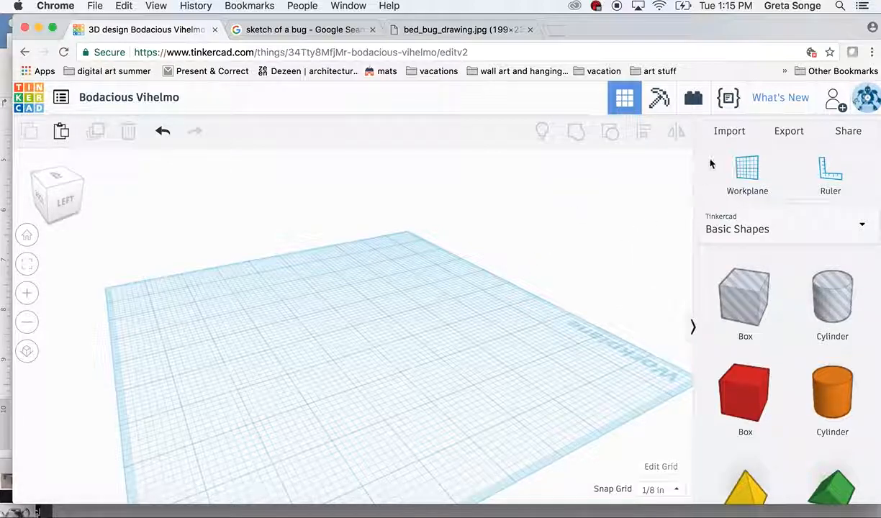
# Step: Import bug1.svg from the Desktop into the design at scale 100
pyautogui.click(730, 135)
pyautogui.click(485, 293)
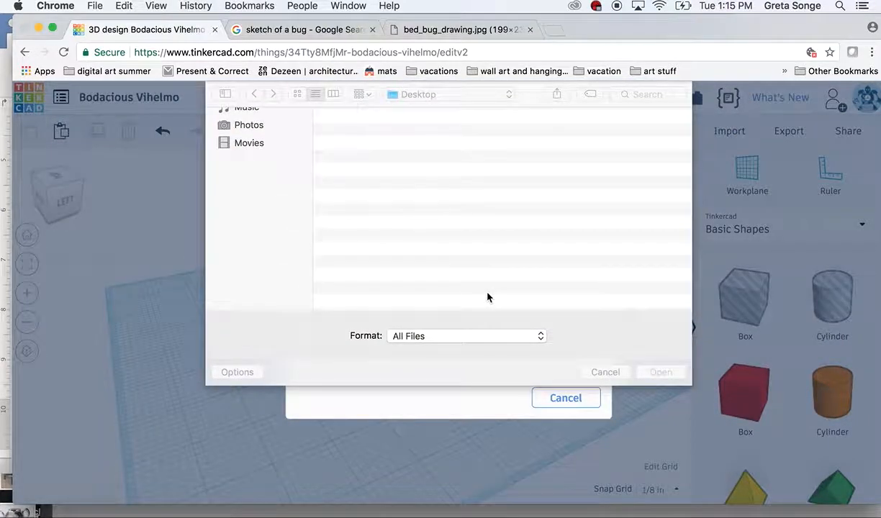
pyautogui.doubleClick(384, 132)
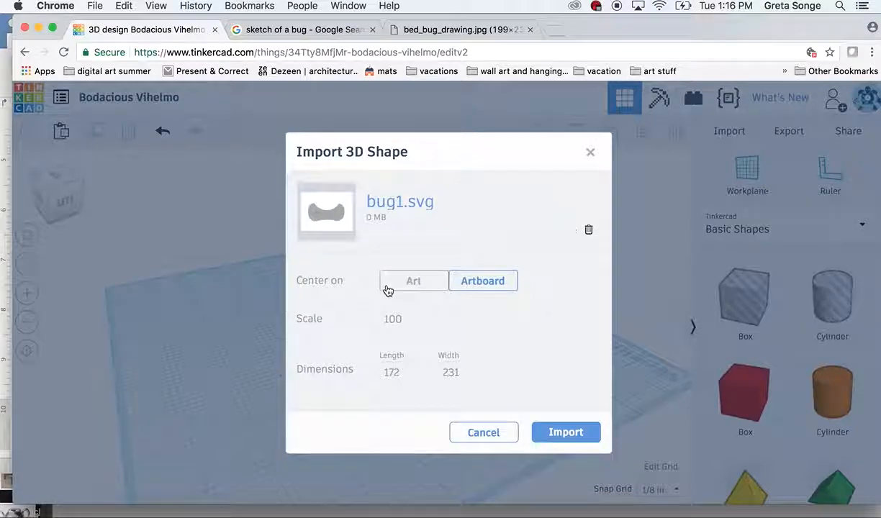
pyautogui.click(558, 435)
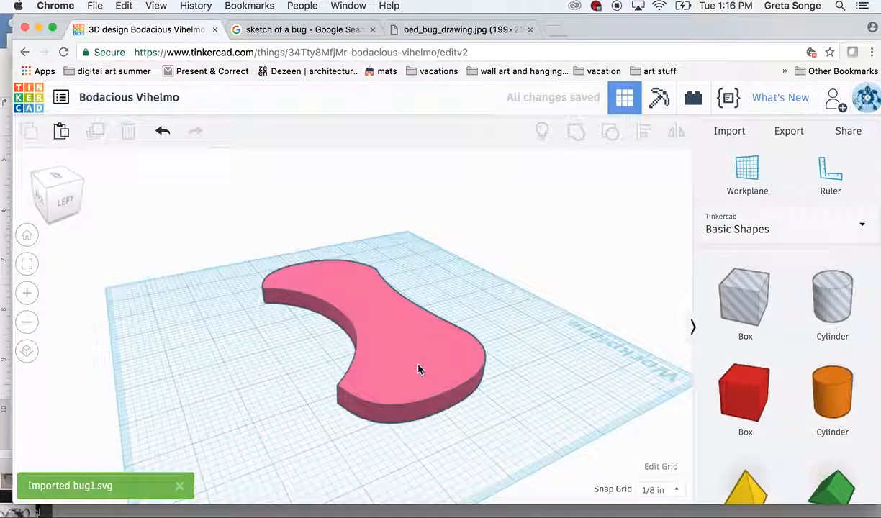
# Step: Flatten the imported pink shape to 0, then stretch its height to about 1⅜ in
pyautogui.click(399, 370)
pyautogui.moveTo(495, 382); pyautogui.dragTo(165, 367)
pyautogui.moveTo(372, 353); pyautogui.dragTo(521, 457)
pyautogui.moveTo(560, 415); pyautogui.dragTo(339, 334)
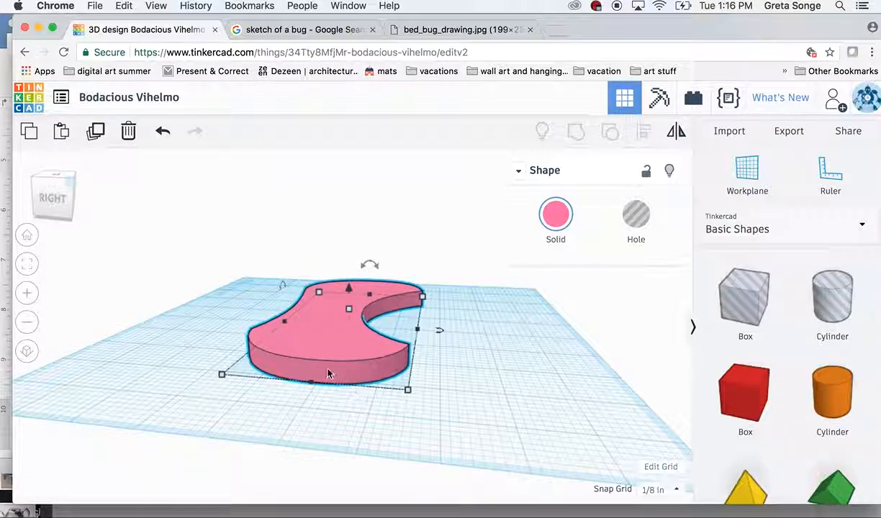
pyautogui.moveTo(349, 308); pyautogui.dragTo(351, 324)
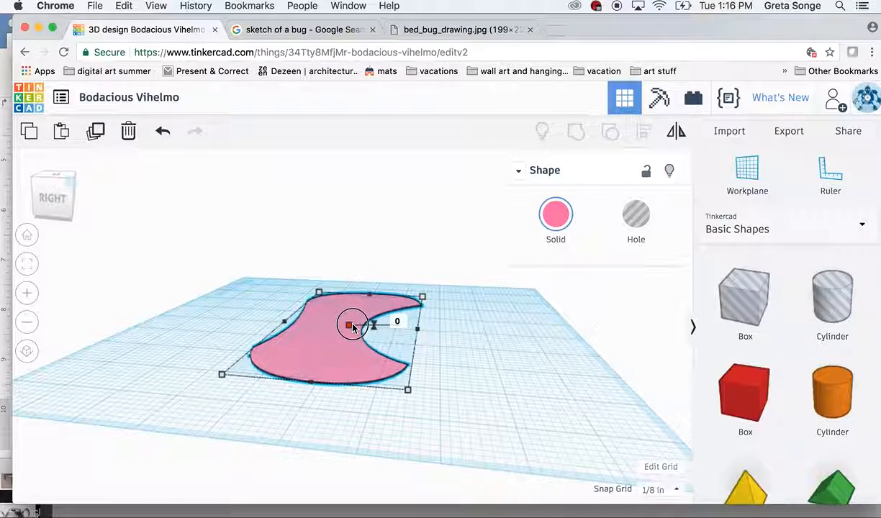
pyautogui.moveTo(351, 322); pyautogui.dragTo(348, 266)
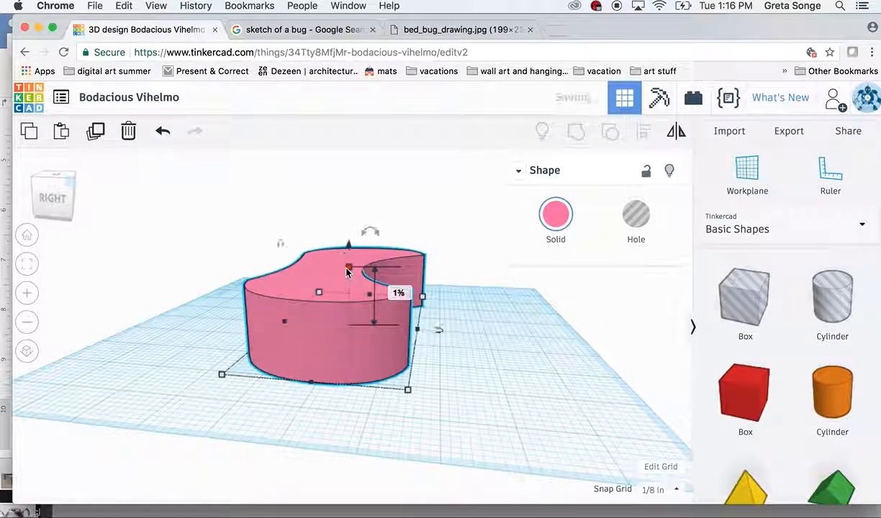
# Step: Add an orange solid cylinder, place it overlapping one rounded end of the pink shape, and stretch its height to 2½ in
pyautogui.moveTo(382, 405); pyautogui.dragTo(553, 429)
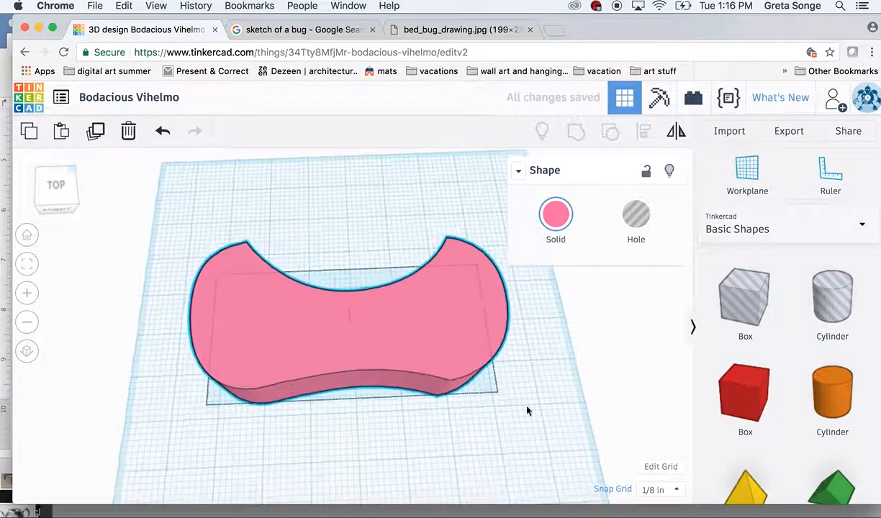
pyautogui.moveTo(392, 427); pyautogui.dragTo(388, 457)
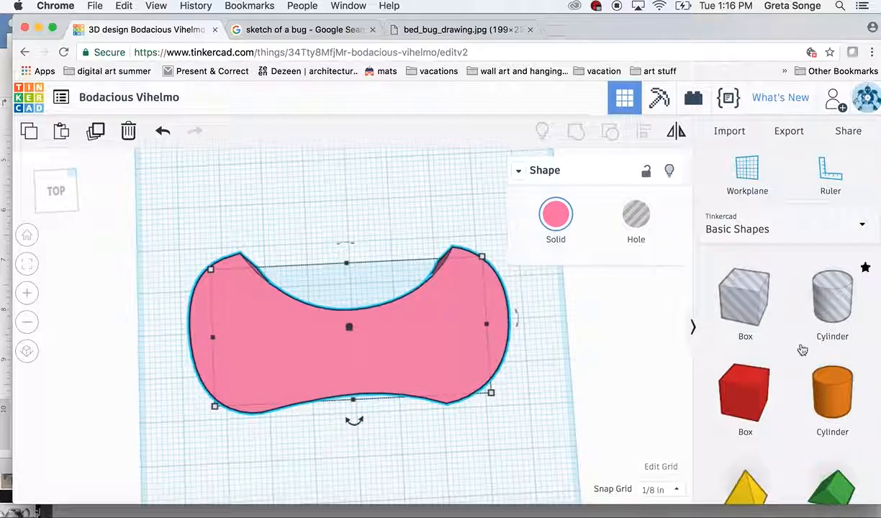
pyautogui.moveTo(836, 396); pyautogui.dragTo(356, 303)
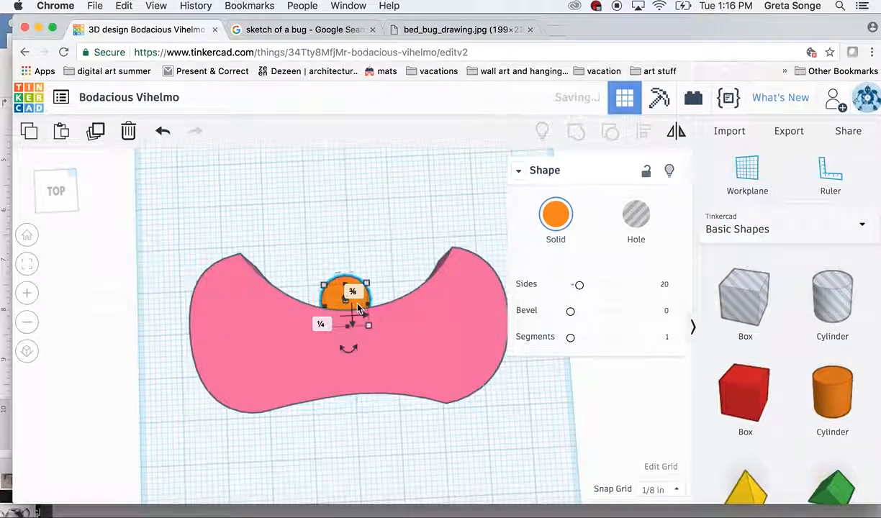
pyautogui.moveTo(356, 413); pyautogui.dragTo(191, 358)
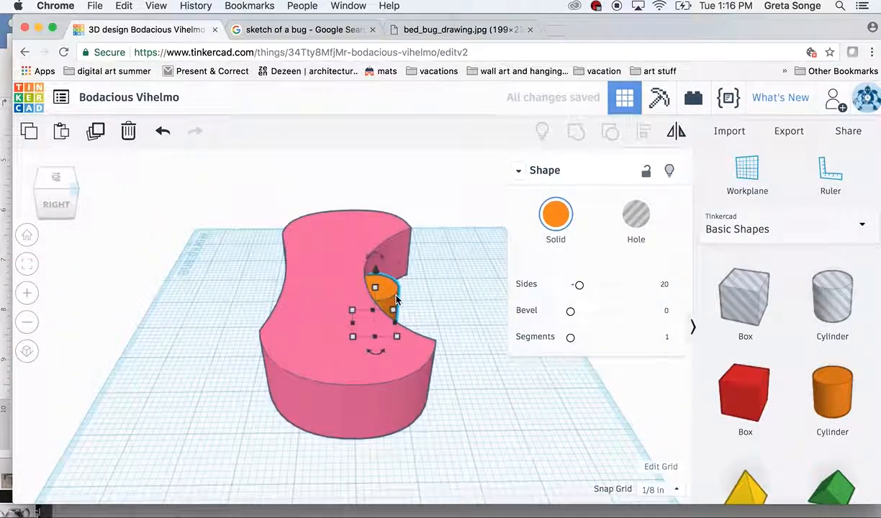
pyautogui.moveTo(381, 289); pyautogui.dragTo(347, 337)
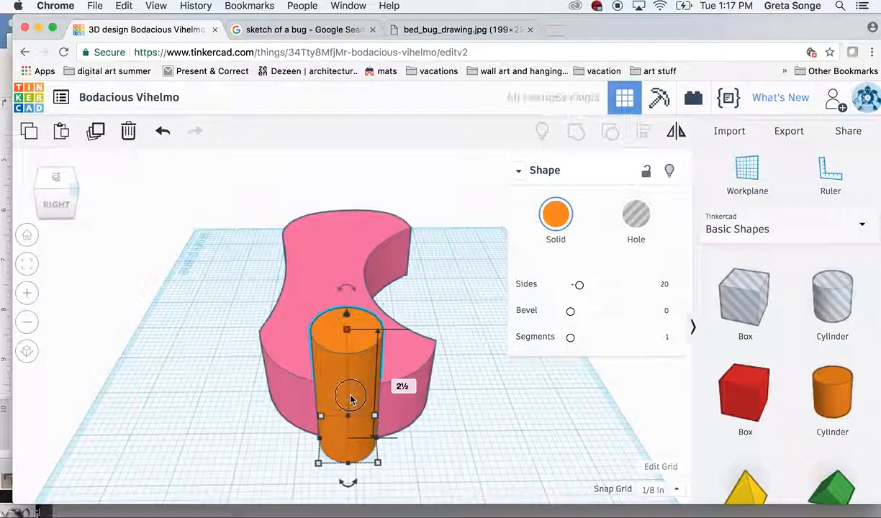
# Step: Turn the cylinder into a hole and group it with the pink shape to cut a round notch in the end
pyautogui.click(635, 215)
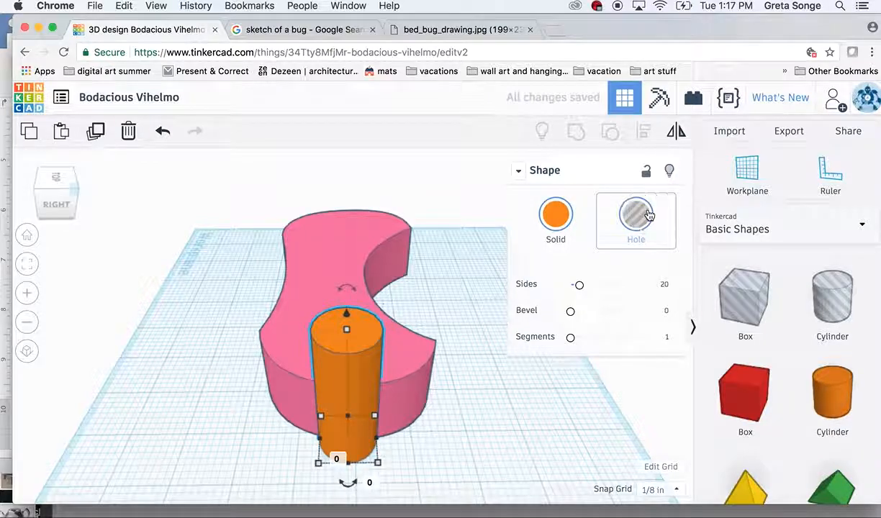
pyautogui.moveTo(256, 292); pyautogui.dragTo(425, 411)
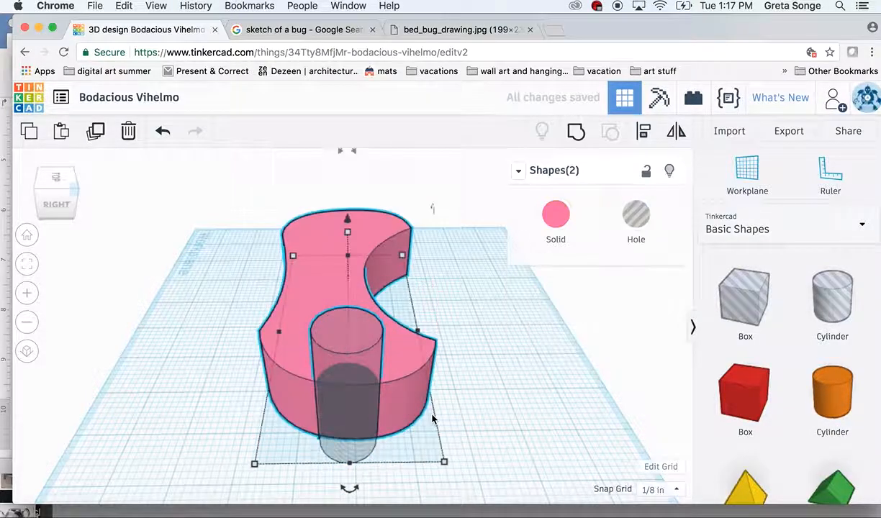
pyautogui.click(575, 132)
pyautogui.click(518, 371)
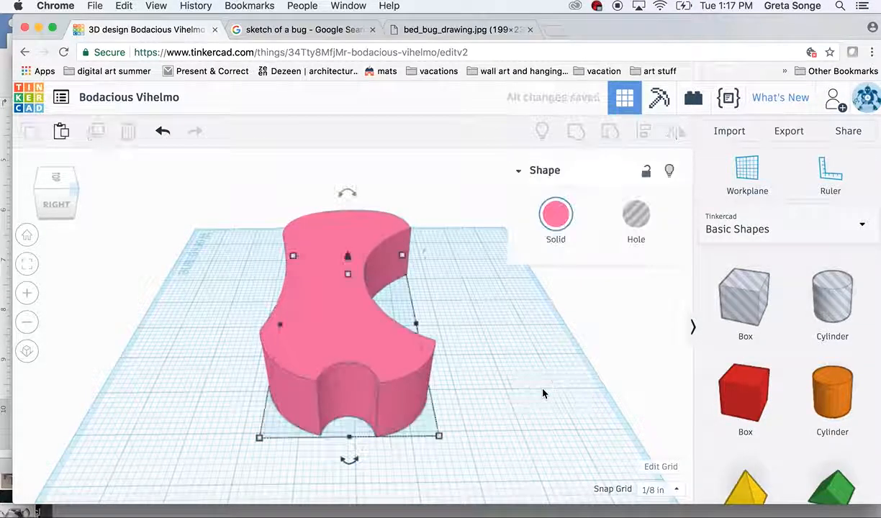
pyautogui.click(383, 357)
pyautogui.moveTo(491, 360); pyautogui.dragTo(494, 416)
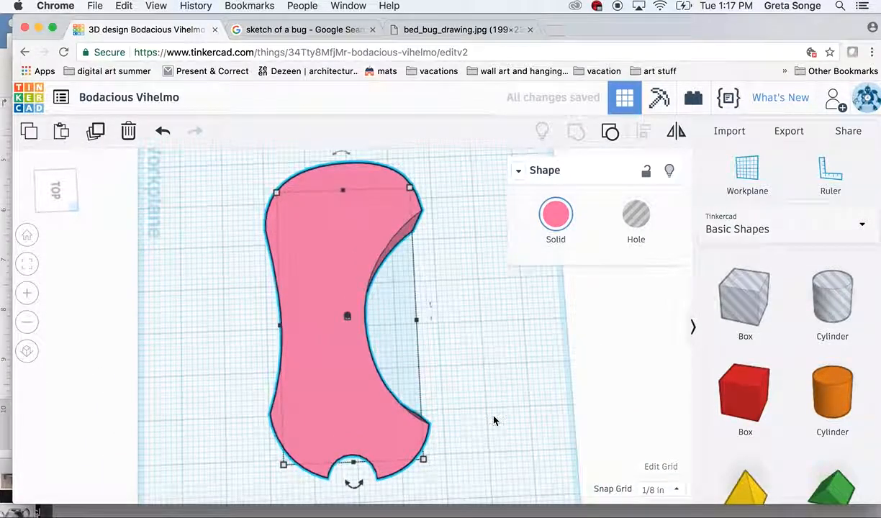